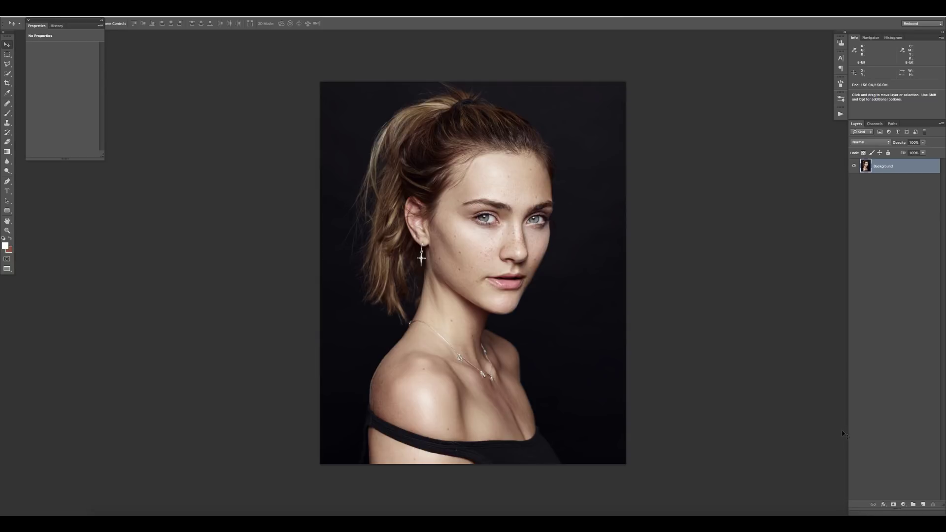
Create a layer group above the Background layer and name it BW.
{"action": "left_click_drag", "start_coordinate": [57, 22], "coordinate": [63, 61]}
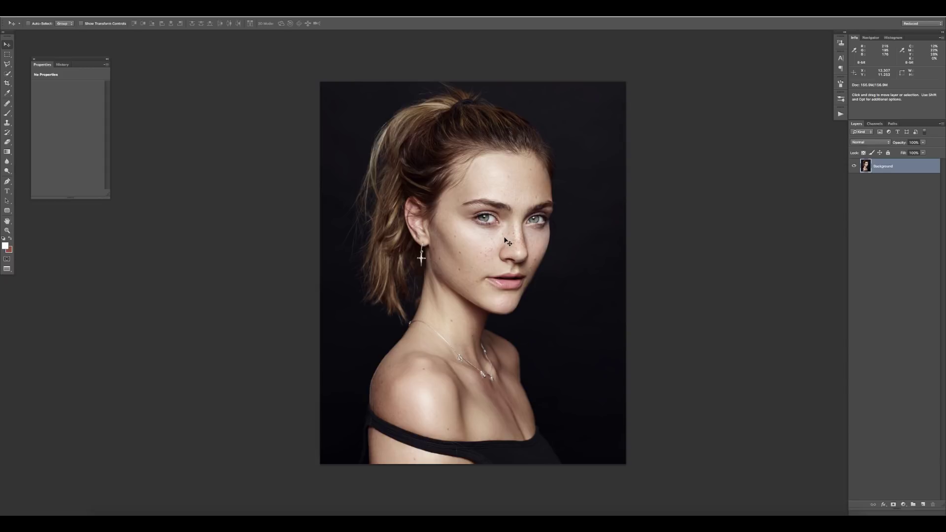
{"action": "left_click", "coordinate": [913, 504]}
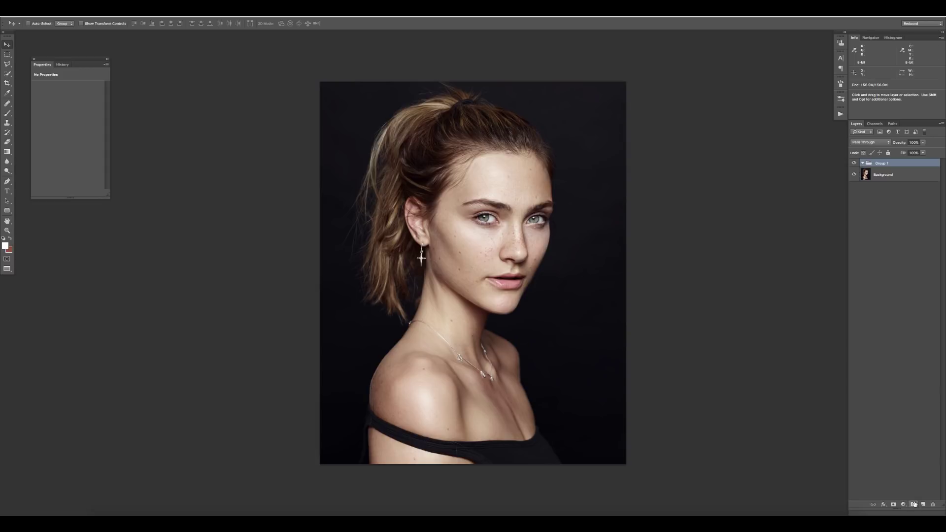
{"action": "double_click", "coordinate": [882, 163]}
{"action": "type", "text": "BW"}
{"action": "key", "text": "Return"}
Add a #808080 gray Solid Color fill layer inside the BW group and set its blend mode to Color.
{"action": "left_click", "coordinate": [904, 506]}
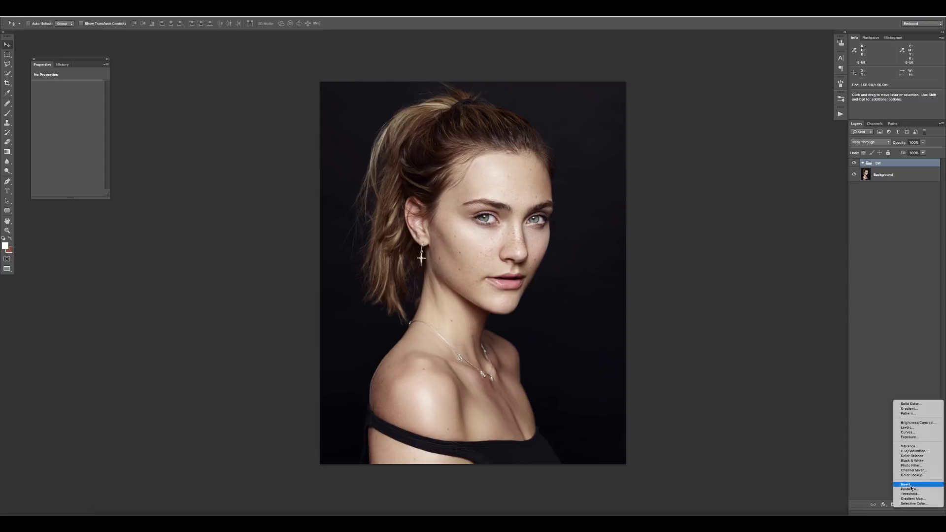
{"action": "left_click", "coordinate": [916, 405]}
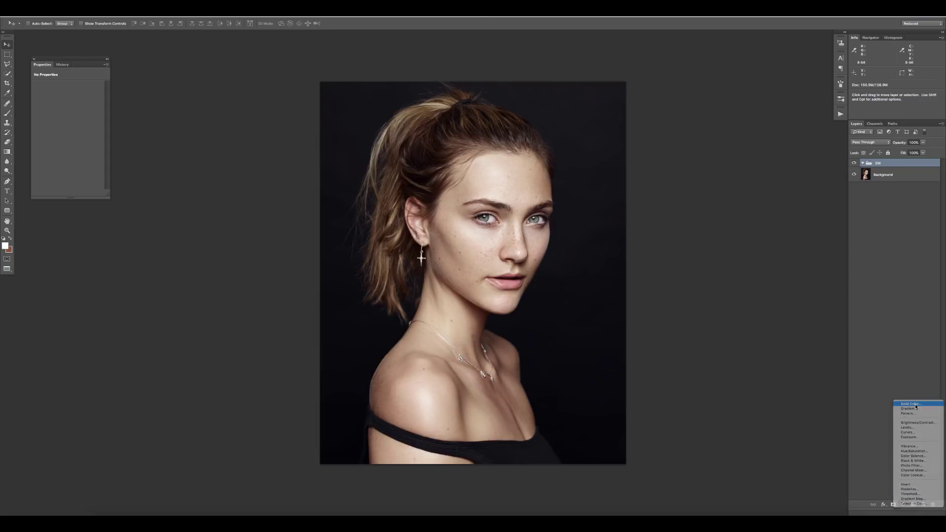
{"action": "left_click_drag", "start_coordinate": [101, 227], "coordinate": [101, 240]}
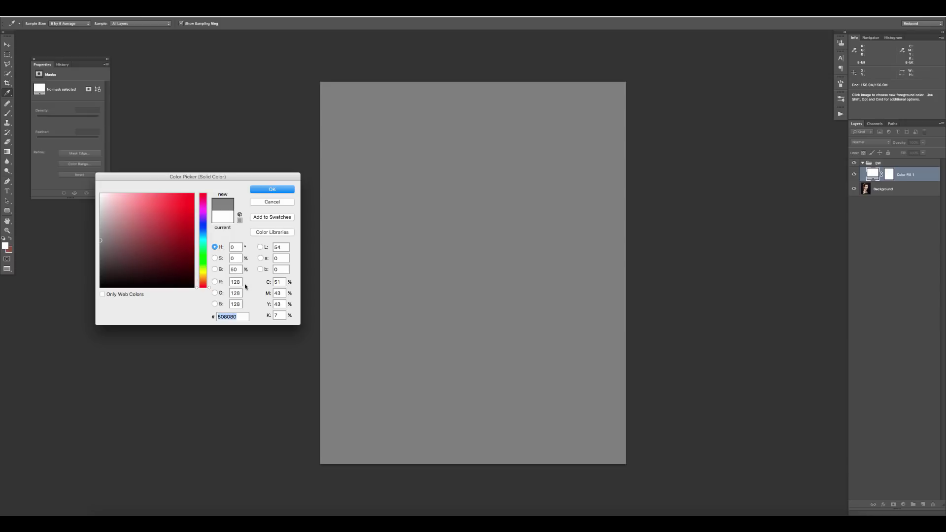
{"action": "left_click", "coordinate": [279, 190]}
{"action": "key", "text": "v"}
{"action": "left_click", "coordinate": [868, 143]}
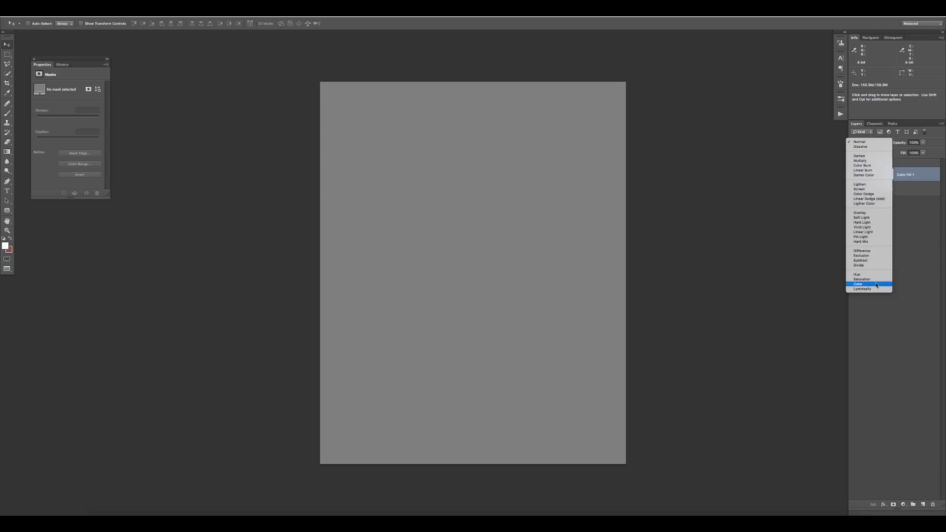
{"action": "left_click", "coordinate": [877, 285]}
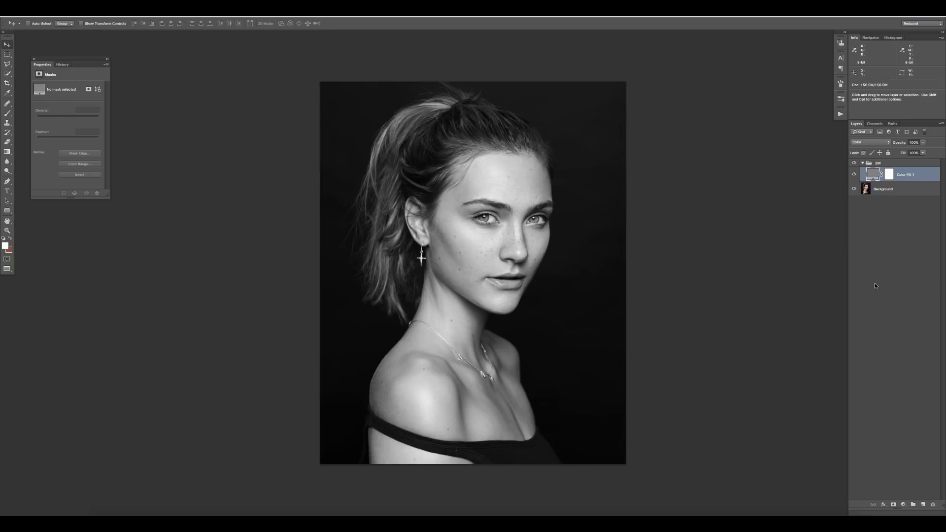
{"action": "left_click", "coordinate": [855, 175]}
{"action": "left_click", "coordinate": [855, 175]}
Try a Black & White adjustment with lowered Reds beneath the gray fill layer, and delete that adjustment layer.
{"action": "left_click", "coordinate": [905, 505]}
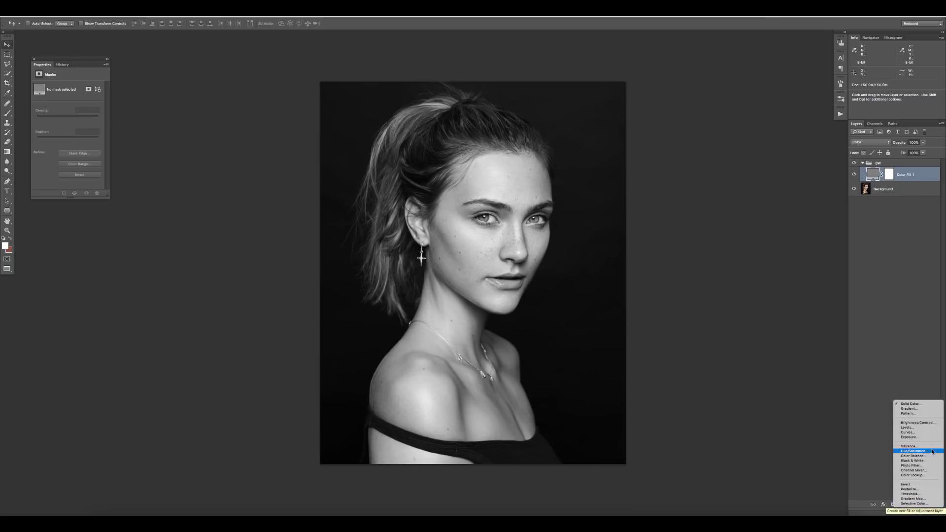
{"action": "left_click", "coordinate": [915, 460]}
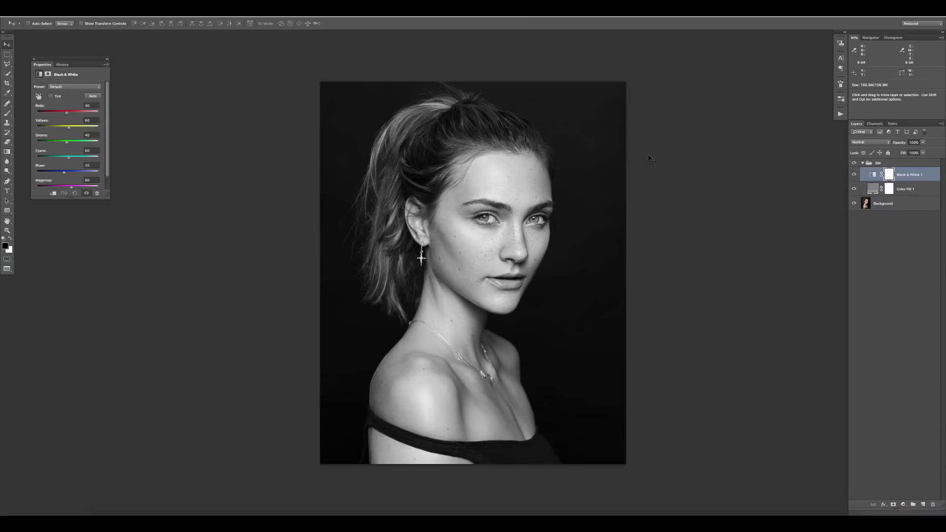
{"action": "left_click_drag", "start_coordinate": [64, 111], "coordinate": [50, 113]}
{"action": "left_click_drag", "start_coordinate": [920, 174], "coordinate": [921, 197]}
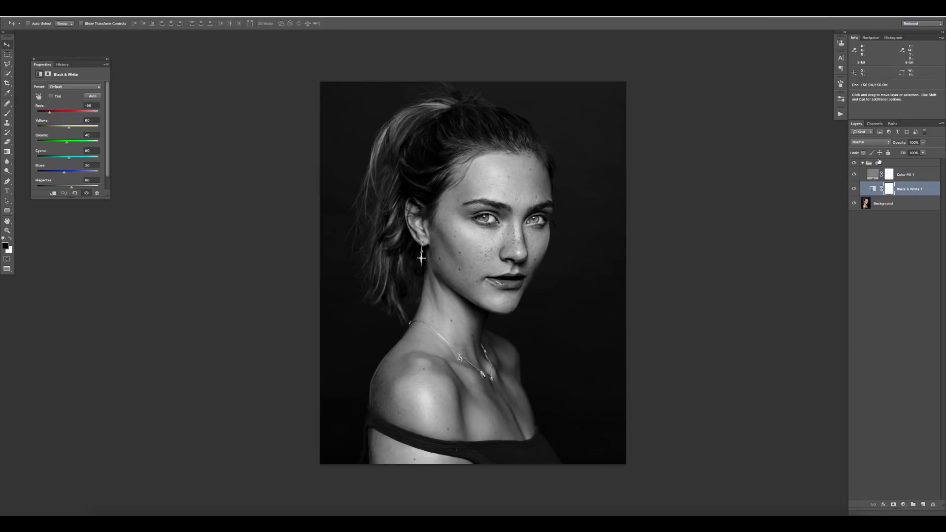
{"action": "key", "text": "BackSpace"}
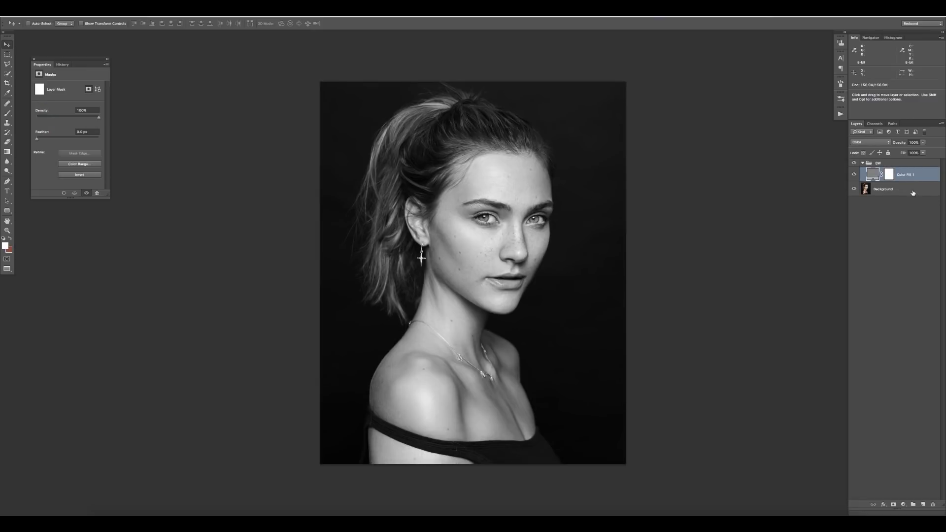
Add a Curves adjustment layer beneath the gray fill layer and pull its midtones down slightly to darken the portrait.
{"action": "left_click", "coordinate": [903, 503]}
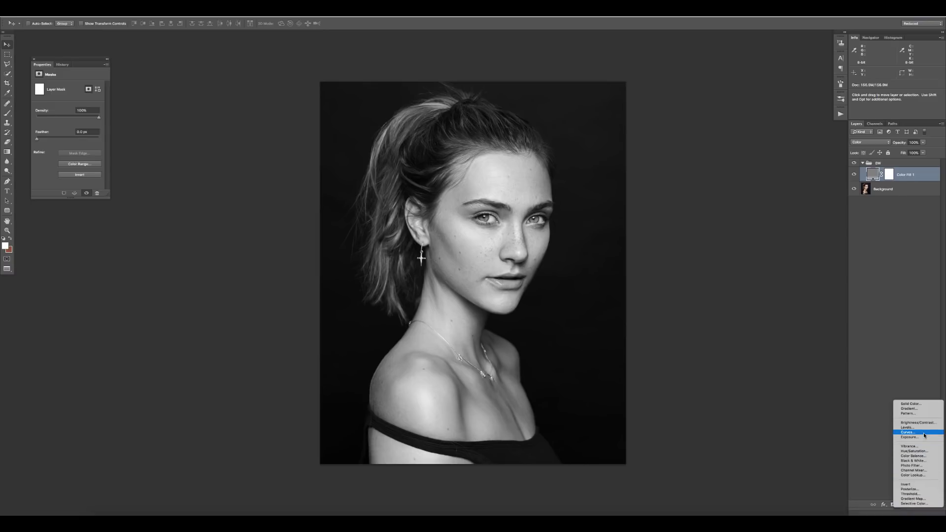
{"action": "left_click", "coordinate": [908, 433]}
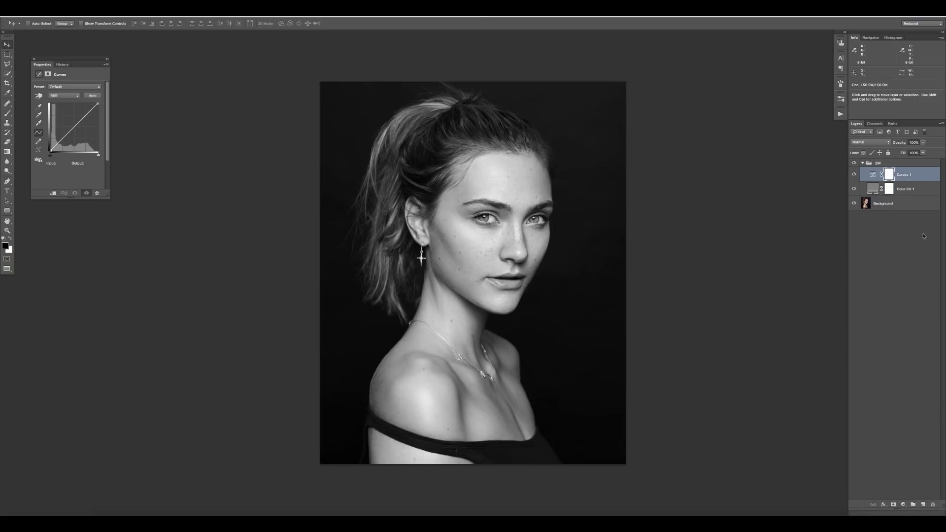
{"action": "left_click", "coordinate": [919, 191], "text": "shift"}
{"action": "left_click_drag", "start_coordinate": [920, 191], "coordinate": [920, 194]}
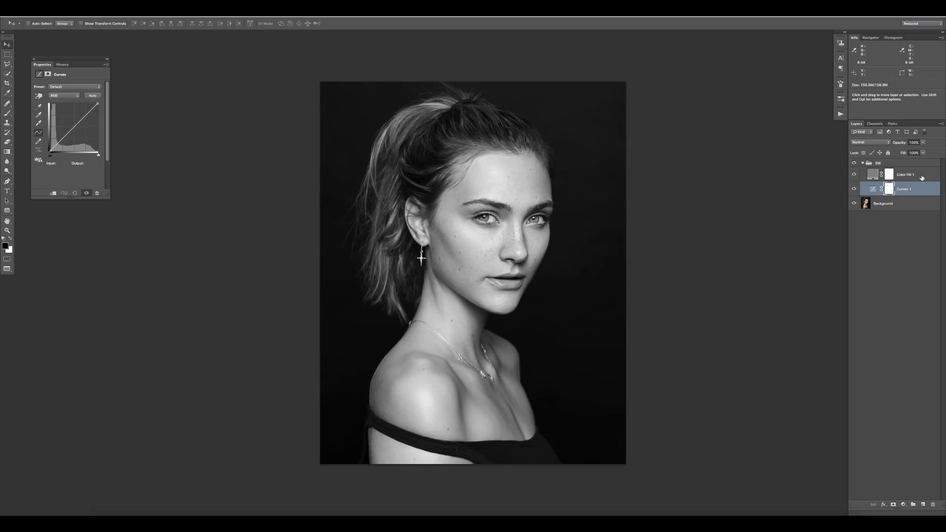
{"action": "left_click", "coordinate": [922, 177]}
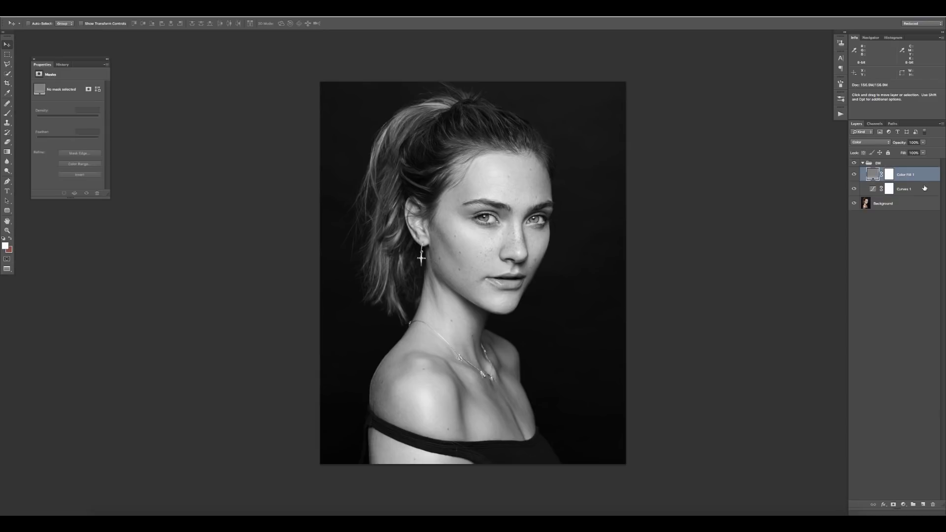
{"action": "left_click", "coordinate": [922, 189]}
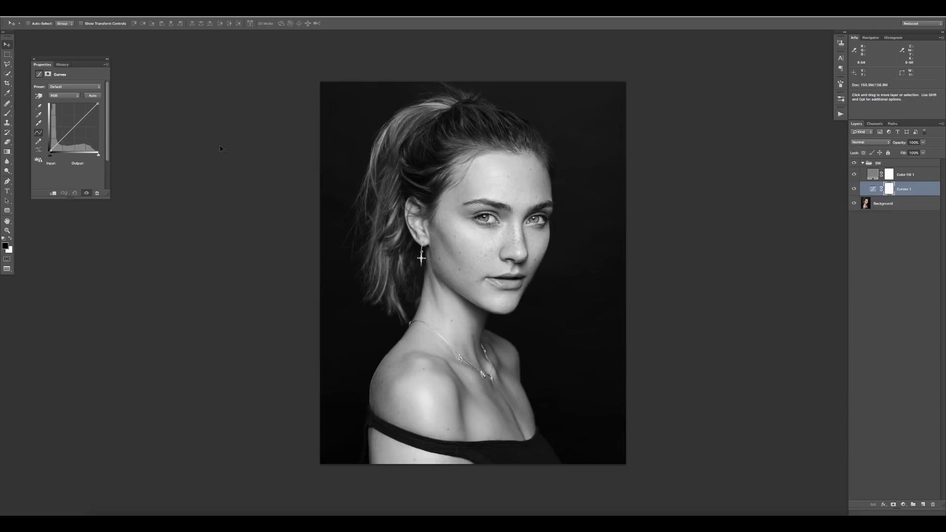
{"action": "left_click_drag", "start_coordinate": [74, 128], "coordinate": [76, 128]}
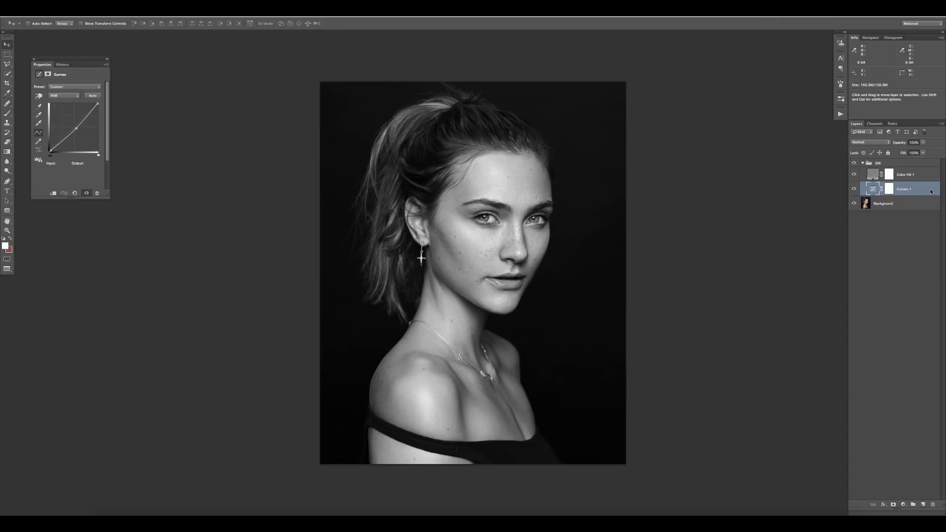
Protect the shadows from the Curves layer with Blend If, splitting the black slider of the Underlying Layer for a soft transition.
{"action": "double_click", "coordinate": [931, 192]}
{"action": "mouse_move", "coordinate": [222, 211]}
{"action": "left_mouse_down"}
{"action": "mouse_move", "coordinate": [250, 211]}
{"action": "mouse_move", "coordinate": [228, 212]}
{"action": "mouse_move", "coordinate": [236, 210]}
{"action": "left_mouse_up"}
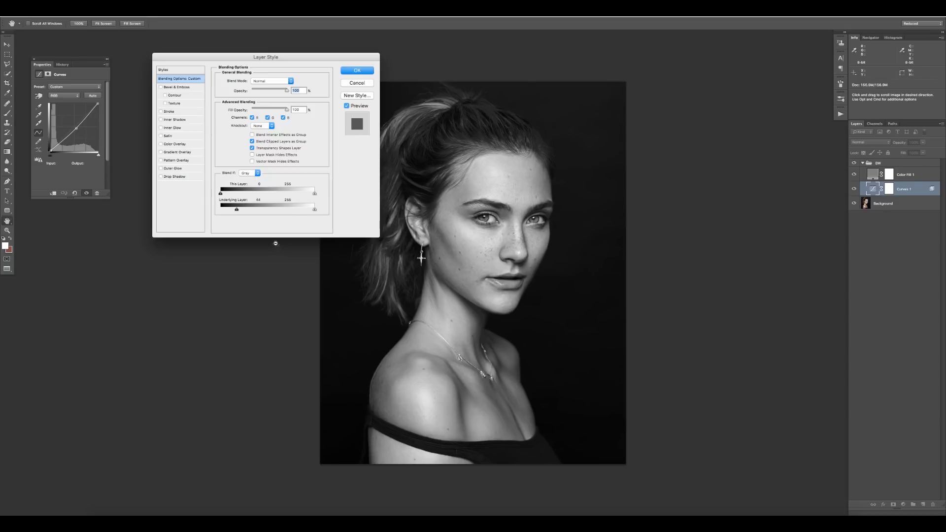
{"action": "key", "text": "alt"}
{"action": "left_click_drag", "start_coordinate": [239, 210], "coordinate": [245, 210]}
{"action": "left_click", "coordinate": [351, 70]}
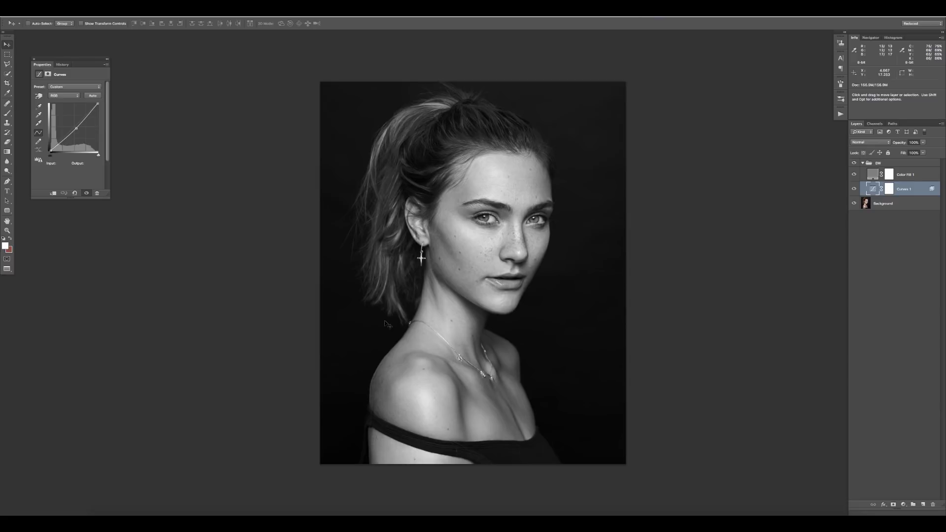
{"action": "key", "text": "super+z"}
{"action": "key", "text": "super+z"}
{"action": "double_click", "coordinate": [932, 189]}
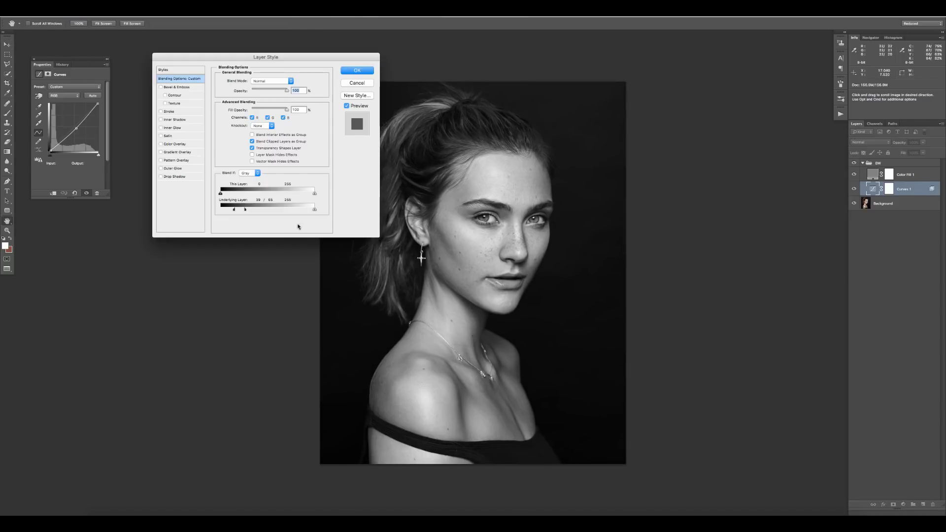
{"action": "left_click_drag", "start_coordinate": [245, 210], "coordinate": [242, 211]}
{"action": "left_click", "coordinate": [362, 70]}
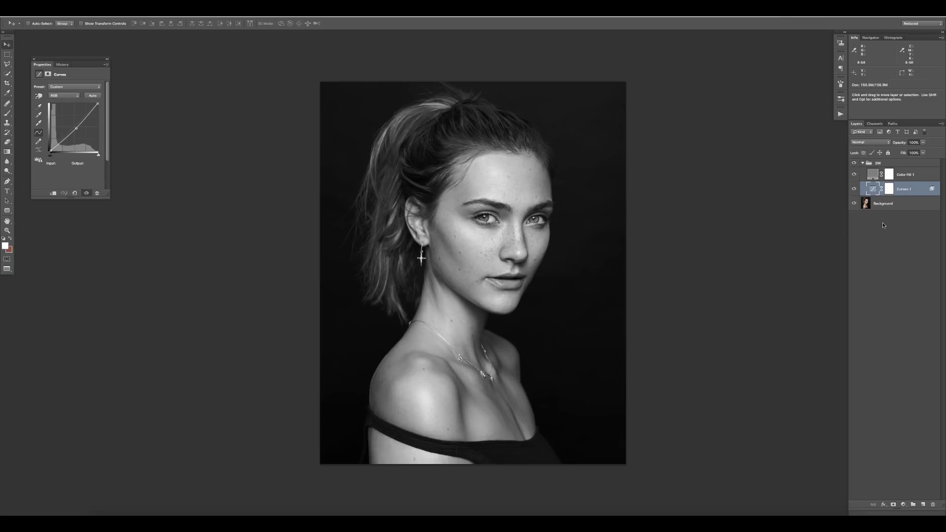
Add a Selective Color adjustment layer and place it between the Curves layer and the Background.
{"action": "left_click", "coordinate": [903, 505]}
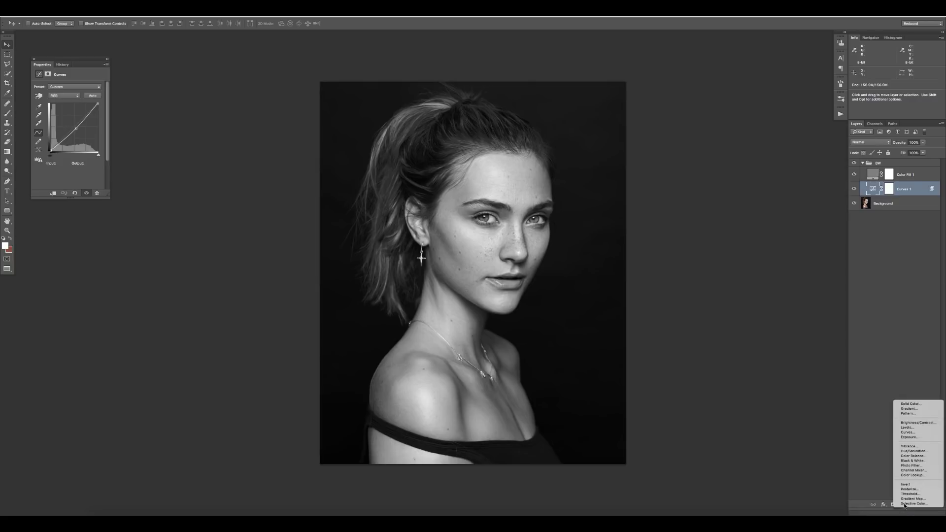
{"action": "left_click", "coordinate": [912, 509]}
{"action": "left_click_drag", "start_coordinate": [899, 183], "coordinate": [897, 212]}
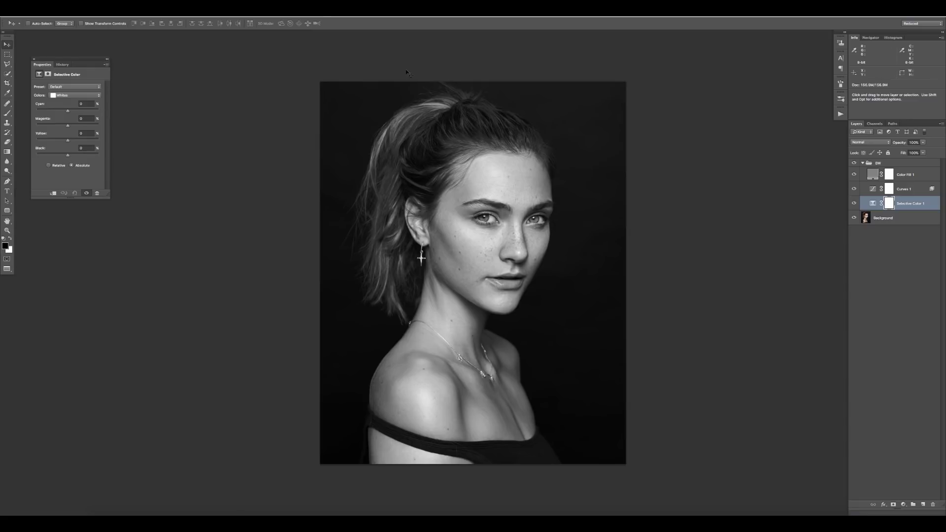
Lower the Black amount for the Whites in the Selective Color adjustment and close its settings.
{"action": "left_click", "coordinate": [63, 95]}
{"action": "left_click", "coordinate": [62, 96]}
{"action": "left_click_drag", "start_coordinate": [68, 157], "coordinate": [63, 156]}
{"action": "left_click", "coordinate": [86, 148]}
{"action": "key", "text": "Tab"}
{"action": "left_click", "coordinate": [70, 93]}
{"action": "left_click", "coordinate": [70, 106]}
{"action": "left_click", "coordinate": [33, 60]}
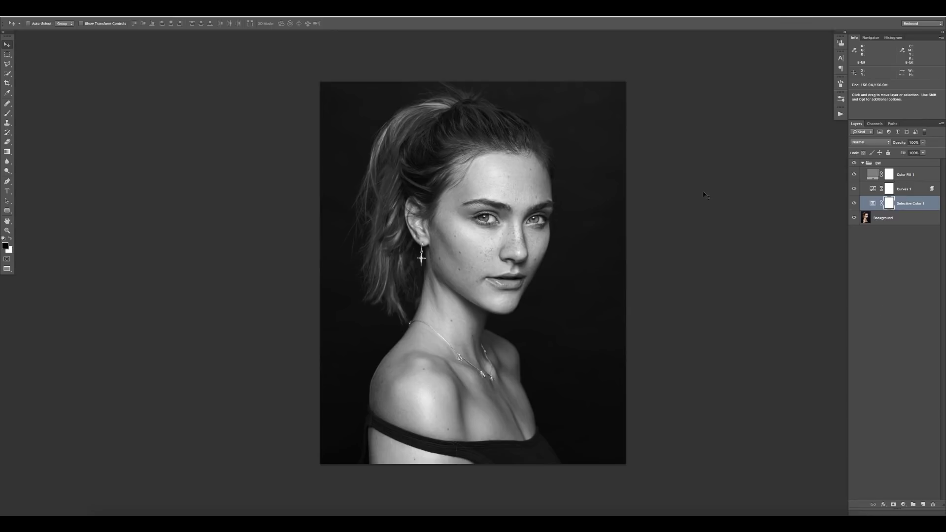
Hide the BW group and view the original photo's Blue channel on its own.
{"action": "left_click", "coordinate": [853, 163]}
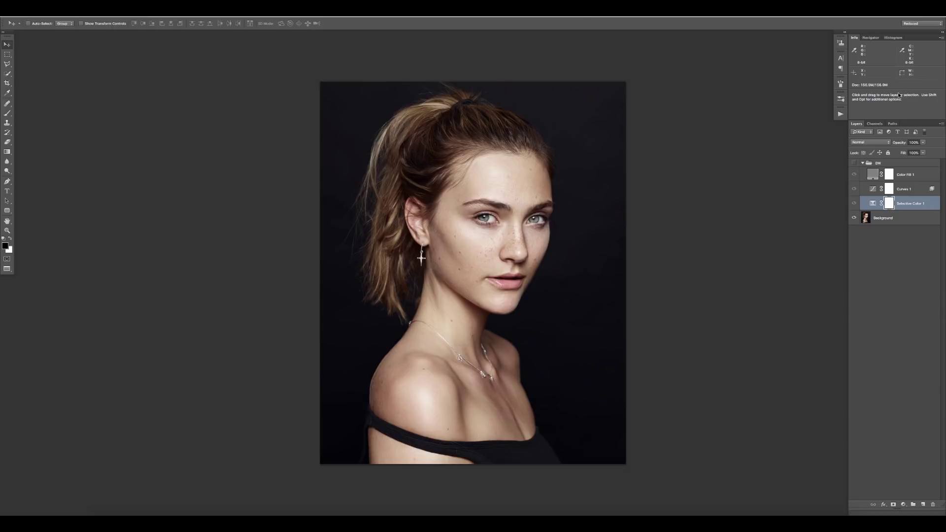
{"action": "left_click", "coordinate": [875, 123]}
{"action": "left_click", "coordinate": [885, 150]}
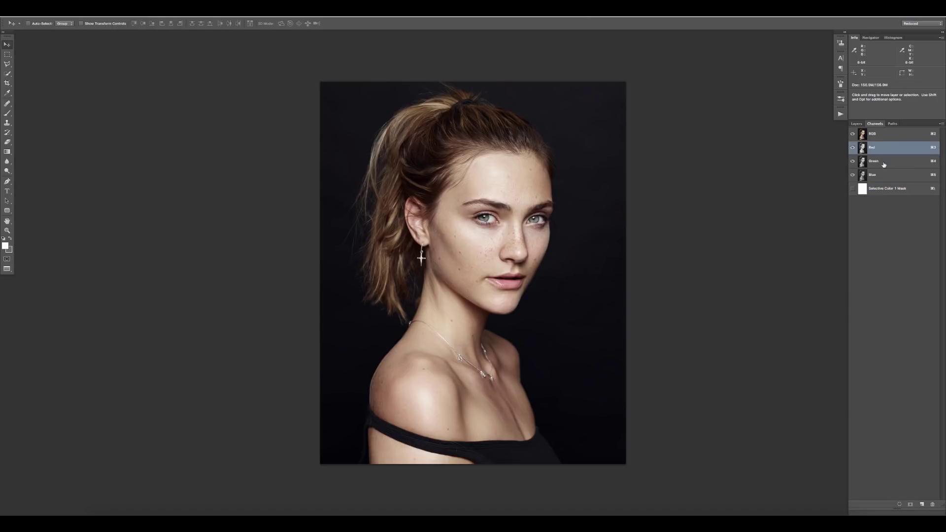
{"action": "left_click", "coordinate": [887, 176]}
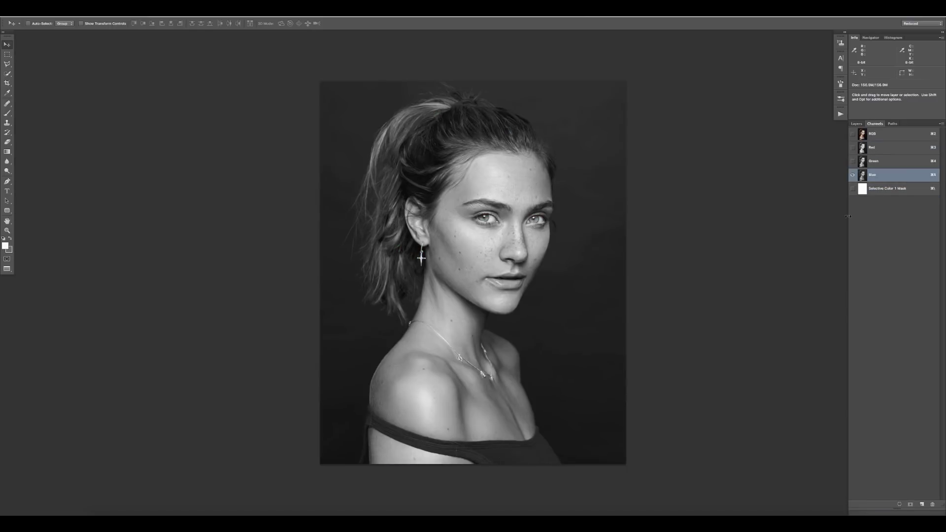
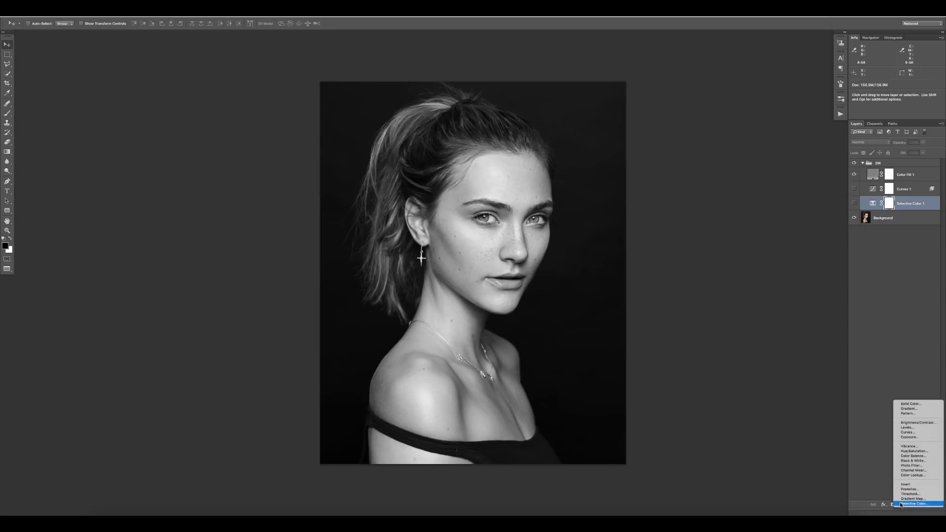
Add a Channel Mixer adjustment layer above Selective Color and apply the Black & White with Blue Filter (RGB) preset.
{"action": "left_click", "coordinate": [920, 470]}
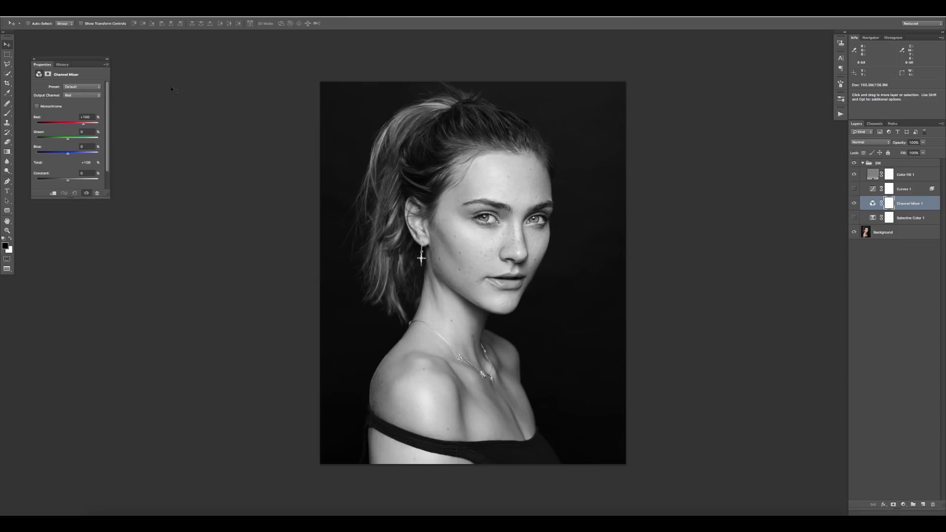
{"action": "left_click", "coordinate": [79, 88]}
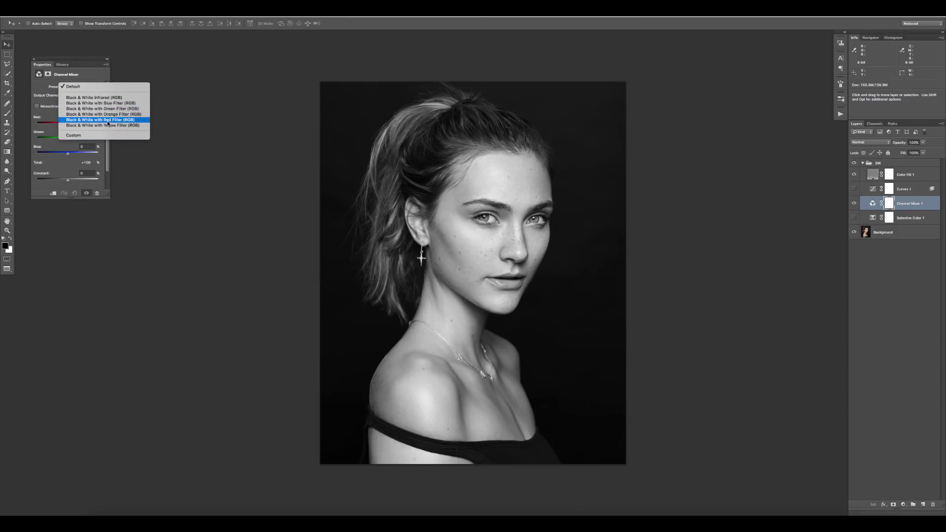
{"action": "left_click", "coordinate": [107, 103]}
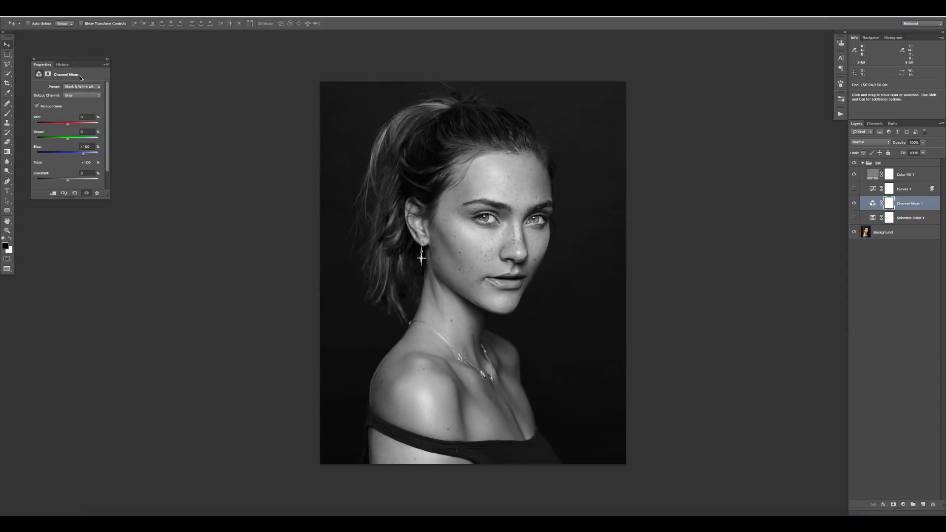
{"action": "left_click", "coordinate": [33, 59]}
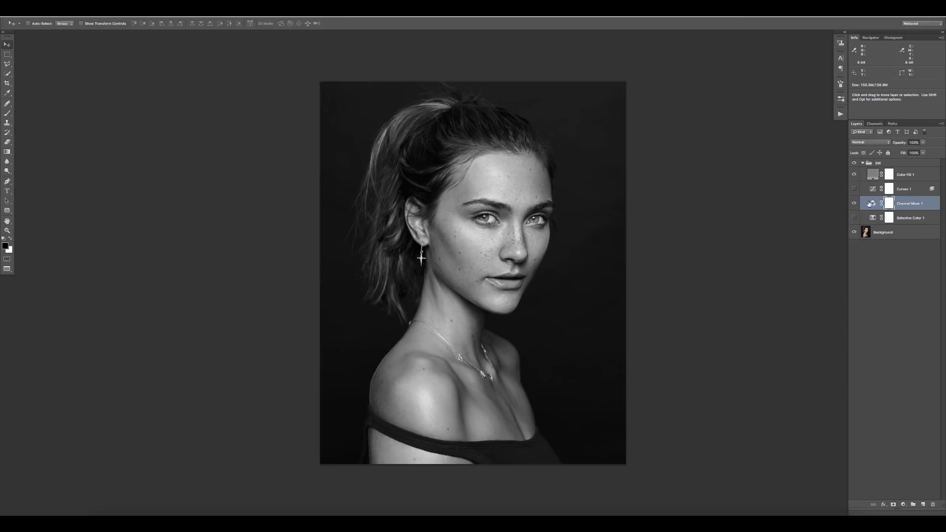
Compare the portrait with and without the Channel Mixer layer by repeatedly switching its visibility.
{"action": "left_click", "coordinate": [854, 203]}
{"action": "left_click", "coordinate": [855, 203]}
{"action": "left_click", "coordinate": [855, 203]}
{"action": "left_click", "coordinate": [855, 203]}
{"action": "left_click", "coordinate": [855, 203]}
{"action": "left_click", "coordinate": [855, 203]}
{"action": "left_click", "coordinate": [855, 203]}
{"action": "left_click", "coordinate": [855, 204]}
{"action": "left_click", "coordinate": [855, 204]}
{"action": "left_click", "coordinate": [855, 204]}
Try out the Underlying Layer shadow range in the Channel Mixer layer's Blend If options, and select the Selective Color layer.
{"action": "double_click", "coordinate": [932, 204]}
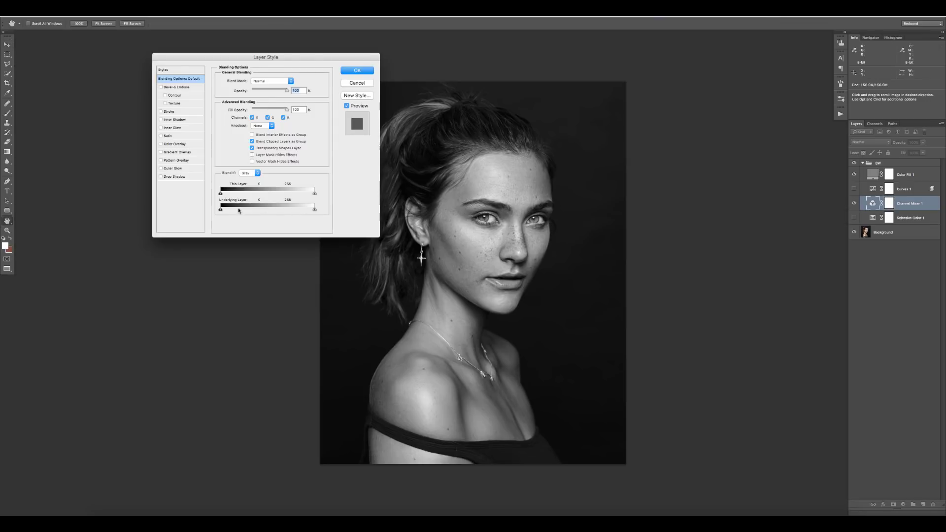
{"action": "key", "text": "alt"}
{"action": "mouse_move", "coordinate": [223, 211]}
{"action": "left_mouse_down"}
{"action": "mouse_move", "coordinate": [233, 212]}
{"action": "mouse_move", "coordinate": [222, 212]}
{"action": "left_mouse_up"}
{"action": "left_click", "coordinate": [360, 72]}
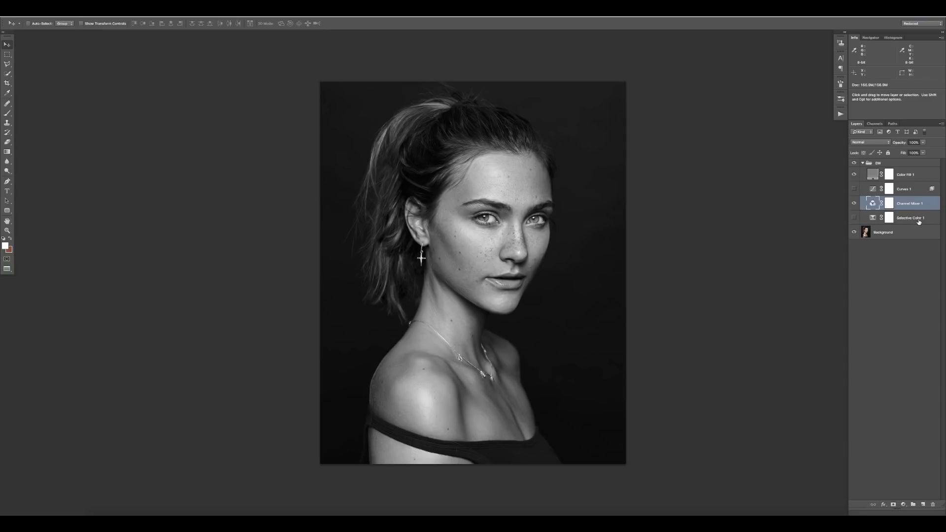
{"action": "left_click", "coordinate": [918, 219]}
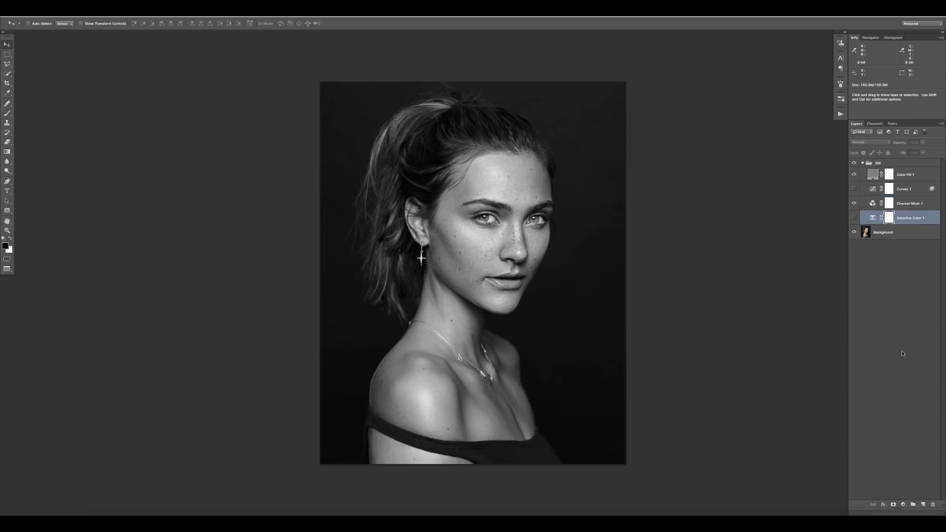
Add a second Selective Color layer below Channel Mixer and try lowering Yellow in the Blacks to about -29%.
{"action": "left_click", "coordinate": [903, 504]}
{"action": "left_click", "coordinate": [906, 504]}
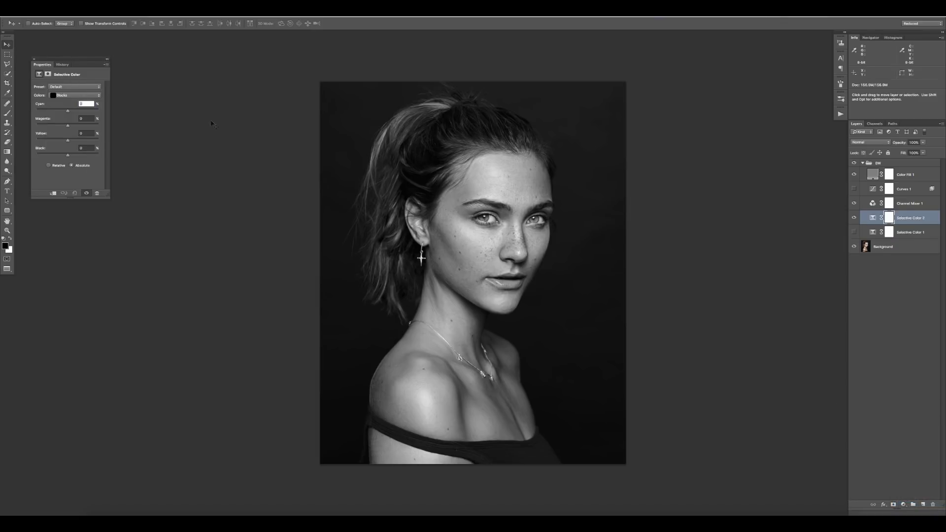
{"action": "left_click_drag", "start_coordinate": [67, 140], "coordinate": [59, 142]}
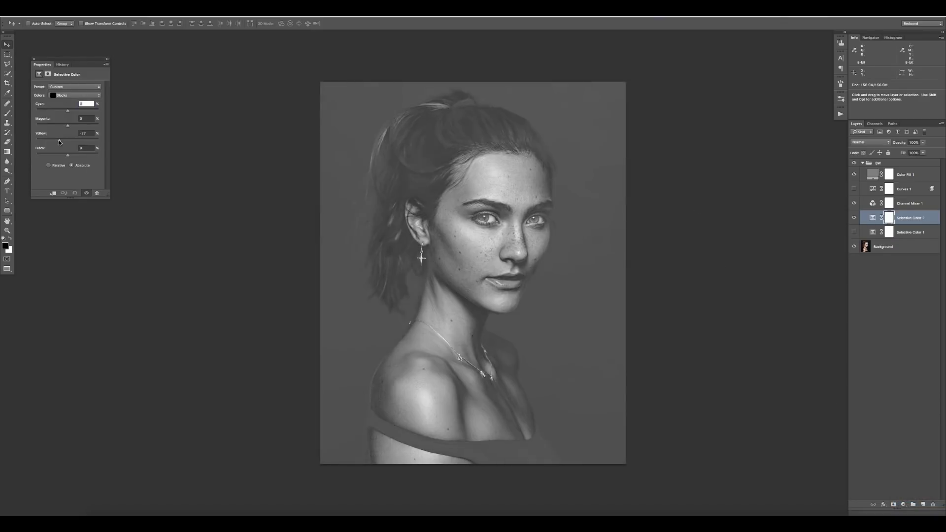
{"action": "key", "text": "backslash"}
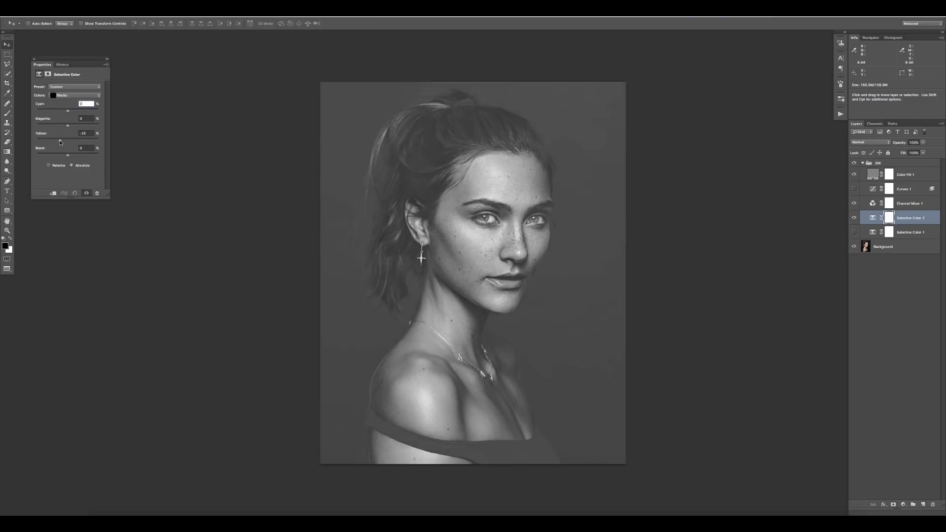
{"action": "left_click_drag", "start_coordinate": [59, 142], "coordinate": [59, 143]}
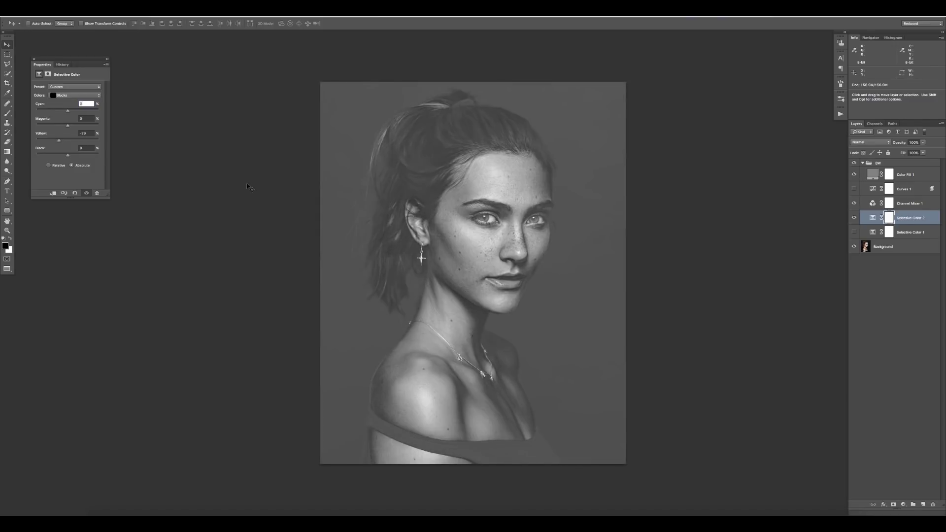
Compare the Selective Color trial with and without the Channel Mixer layer, and delete the second Selective Color layer.
{"action": "left_click", "coordinate": [854, 203]}
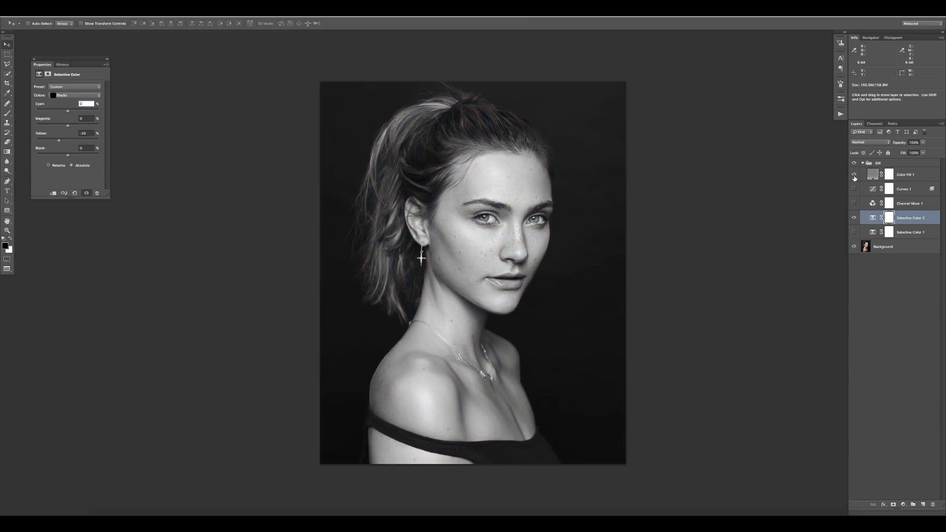
{"action": "left_click", "coordinate": [855, 203]}
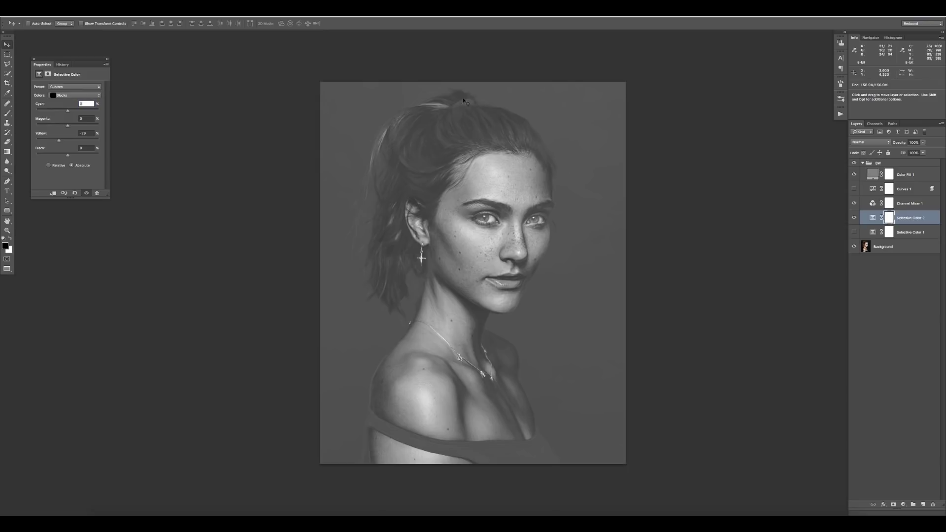
{"action": "key", "text": "BackSpace"}
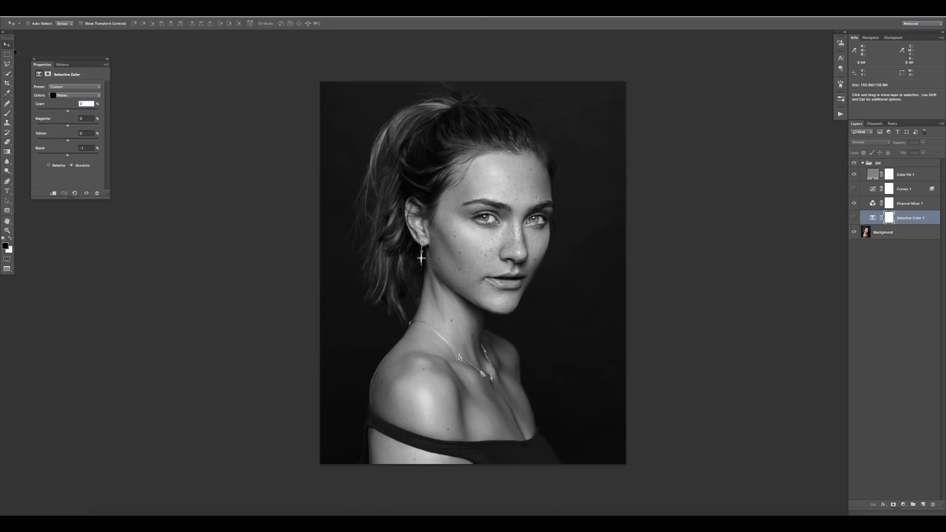
{"action": "left_click", "coordinate": [34, 59]}
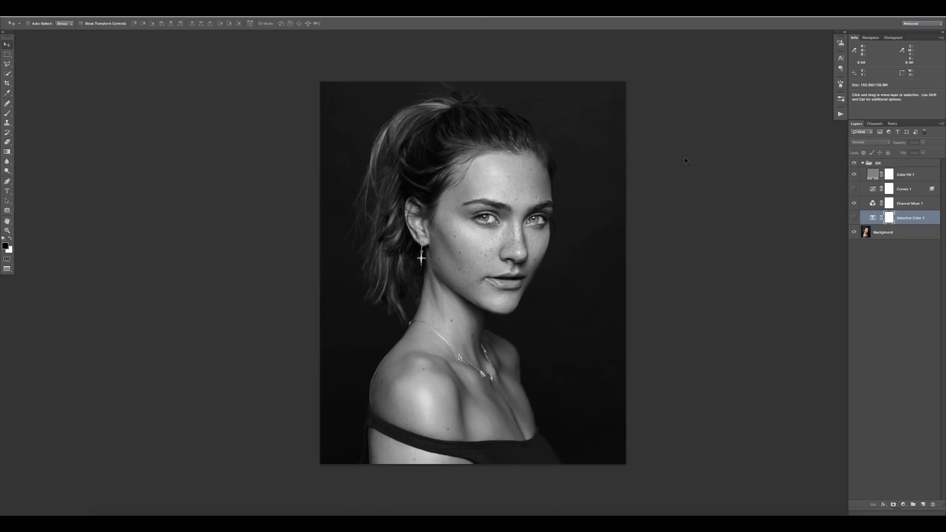
Look through the Channel Mixer layer's blending options and its list of black and white filter presets.
{"action": "left_click", "coordinate": [931, 209]}
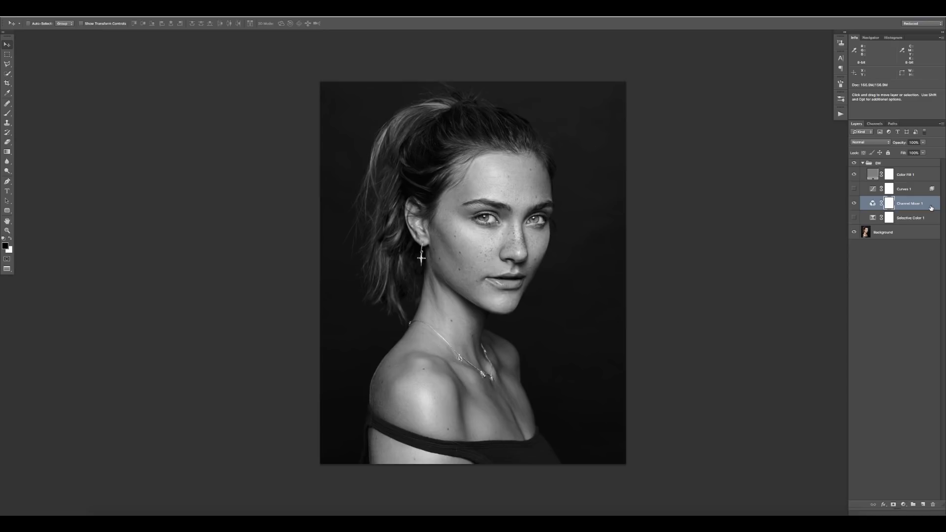
{"action": "double_click", "coordinate": [931, 207]}
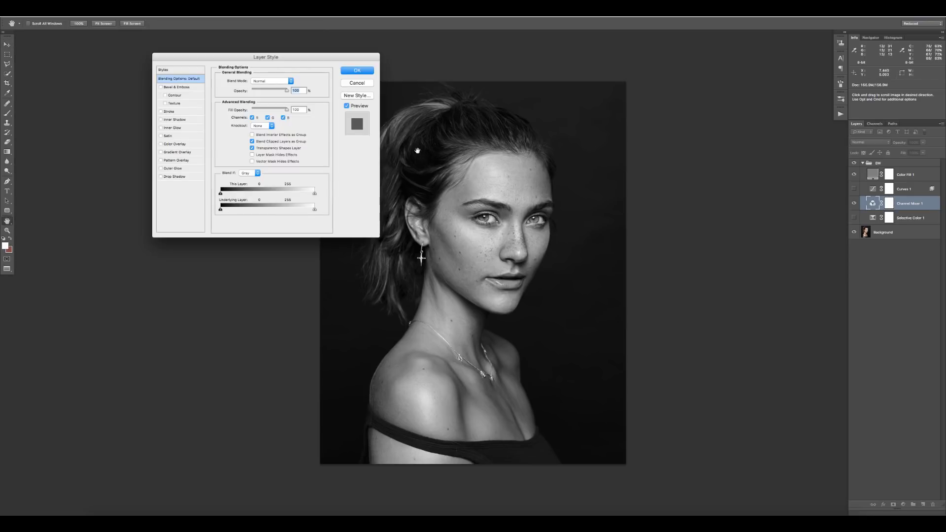
{"action": "left_click", "coordinate": [354, 84]}
{"action": "double_click", "coordinate": [873, 203]}
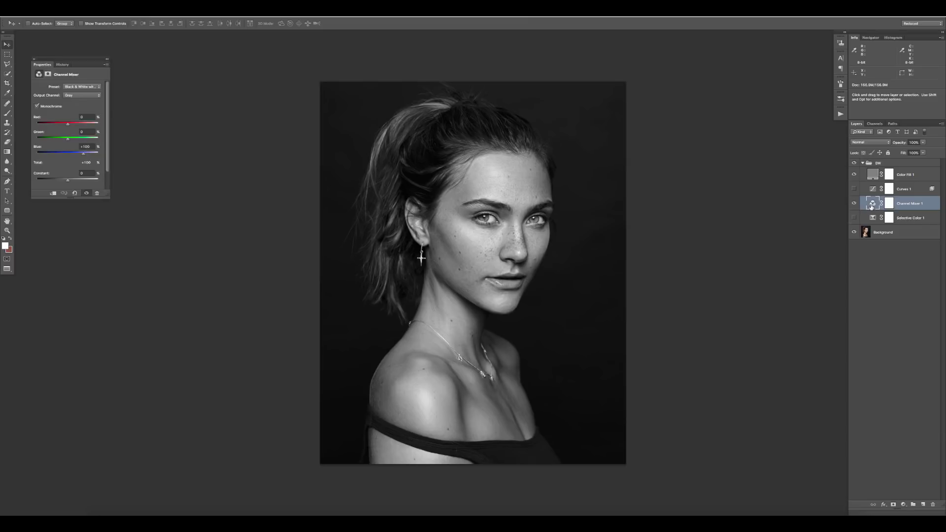
{"action": "left_click", "coordinate": [83, 86]}
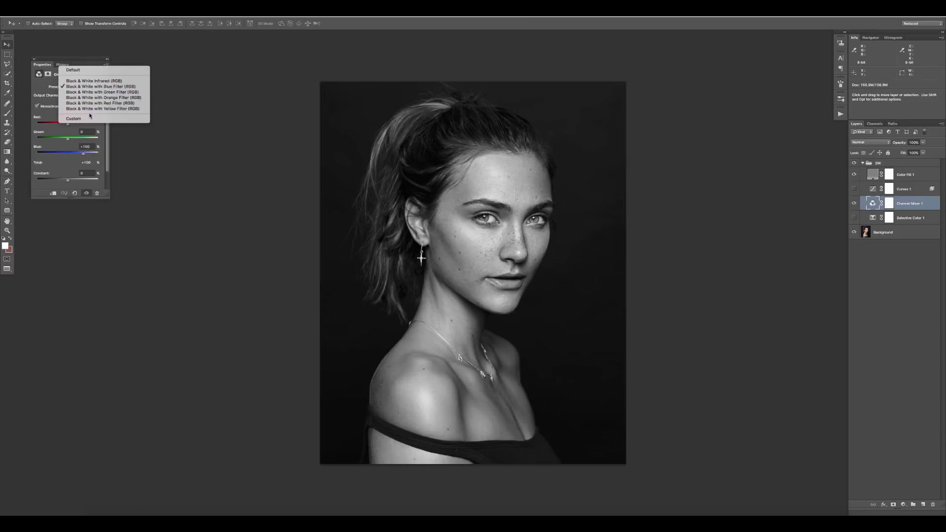
{"action": "left_click", "coordinate": [210, 154]}
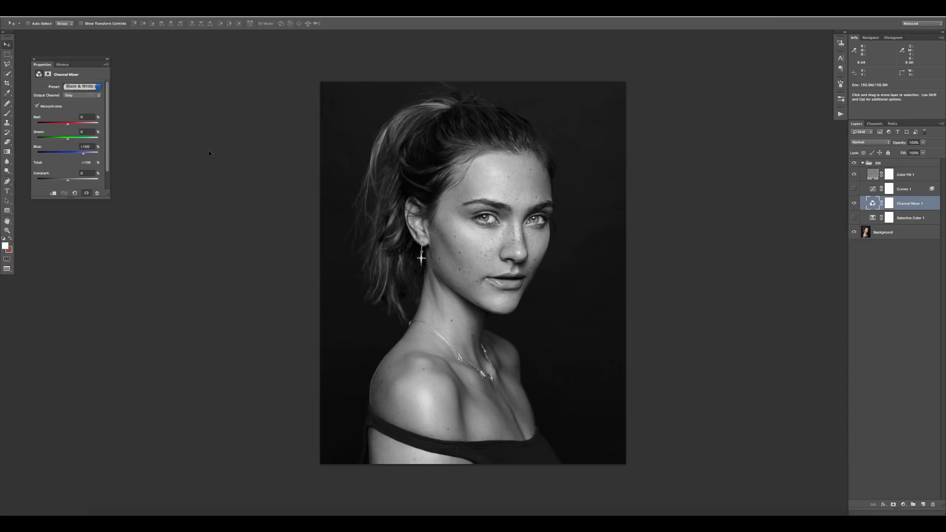
{"action": "left_click", "coordinate": [33, 60]}
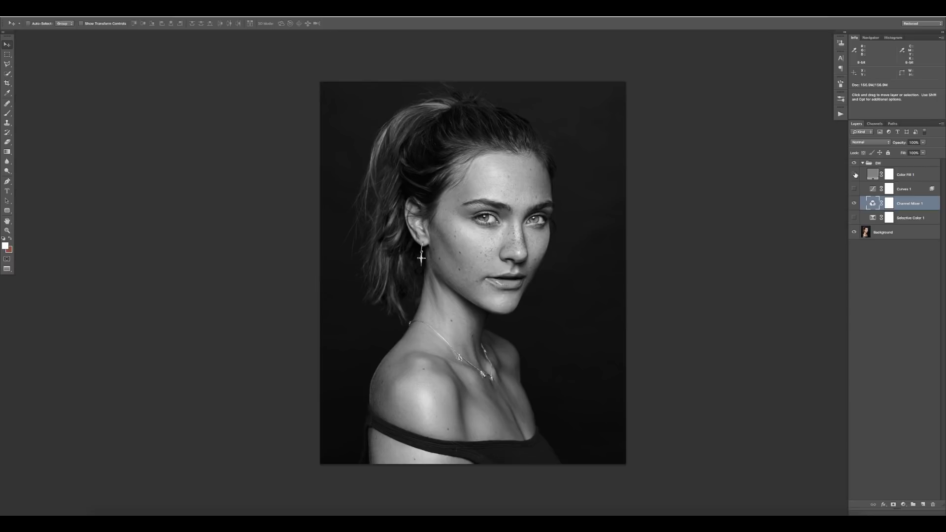
Hide the Color Fill 1 layer and rename it Color Remover.
{"action": "double_click", "coordinate": [903, 175]}
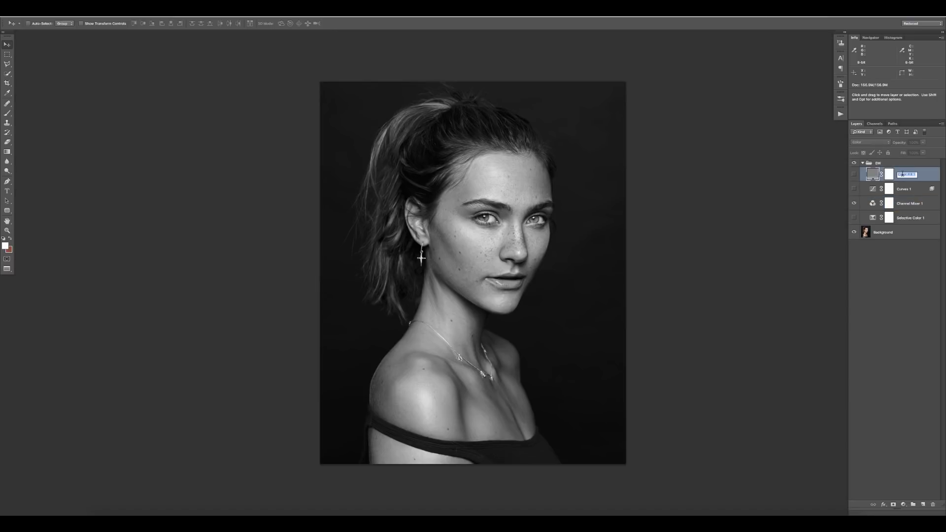
{"action": "type", "text": "Color Remover"}
{"action": "key", "text": "Return"}
Reduce the Channel Mixer layer's opacity to about 70%, show Color Remover again, and compare the portrait with and without Channel Mixer.
{"action": "left_click", "coordinate": [916, 204]}
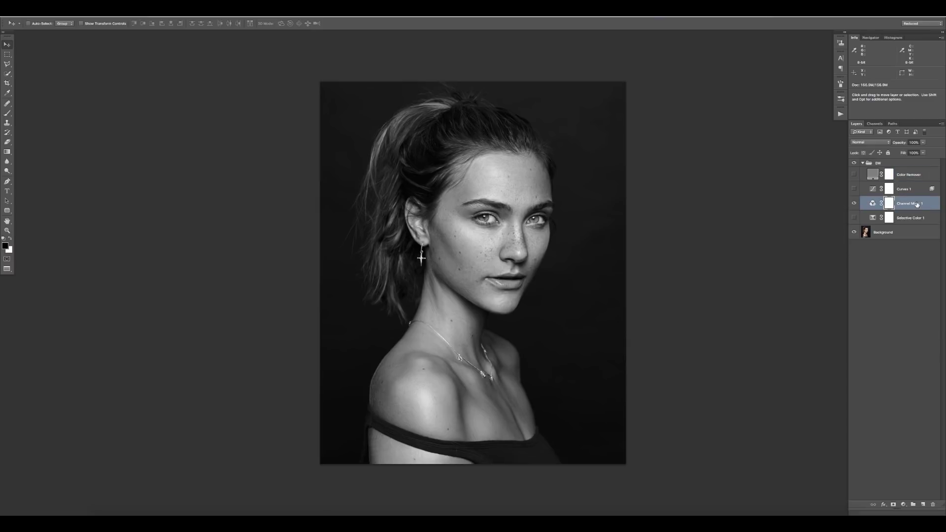
{"action": "left_click_drag", "start_coordinate": [901, 144], "coordinate": [890, 145]}
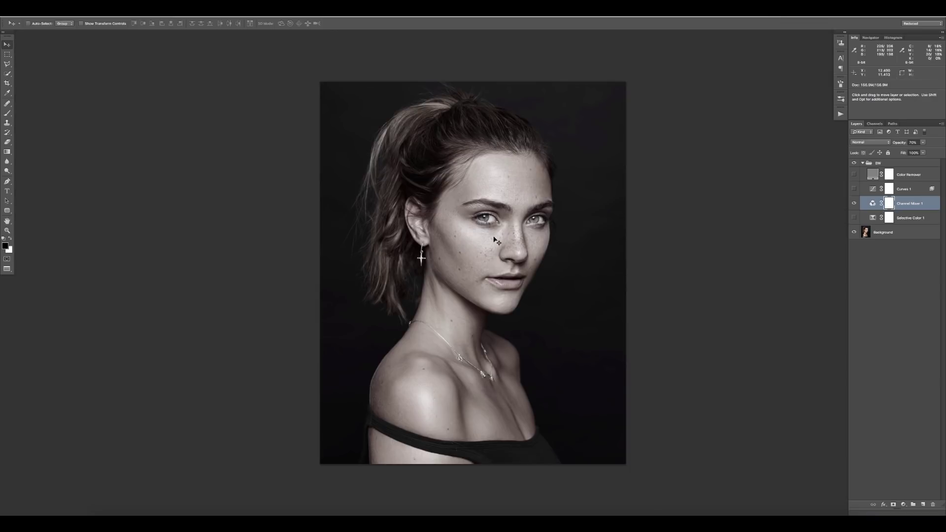
{"action": "left_click", "coordinate": [854, 175]}
{"action": "left_click", "coordinate": [854, 203]}
{"action": "left_click", "coordinate": [854, 204]}
{"action": "left_click", "coordinate": [854, 189]}
Paint black over the hair on the Channel Mixer layer's mask with the Brush, and compare with the mask disabled and enabled.
{"action": "key", "text": "b"}
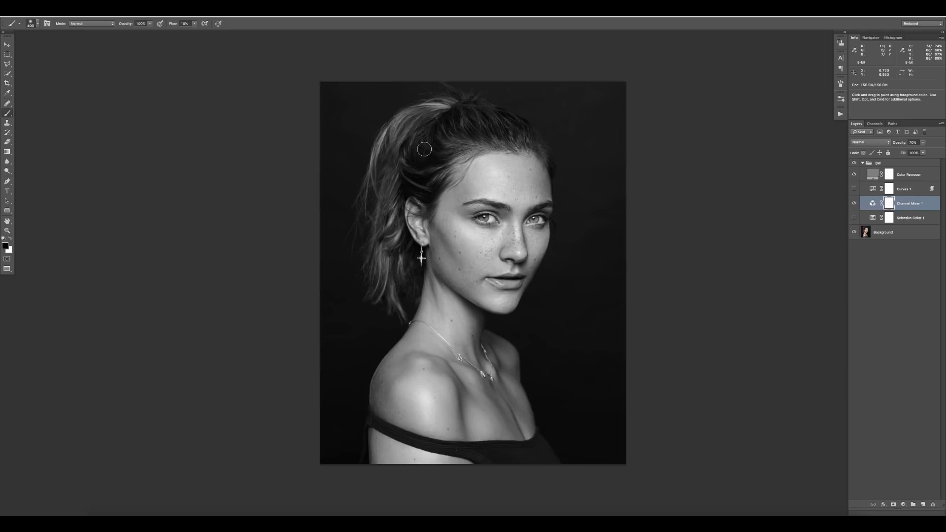
{"action": "left_click", "coordinate": [885, 205], "text": "shift"}
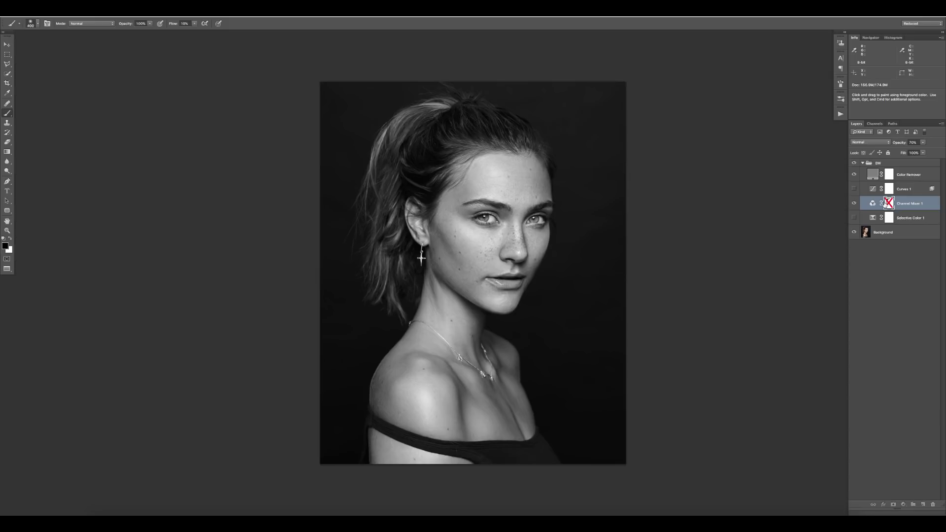
{"action": "left_click", "coordinate": [887, 204], "text": "shift"}
{"action": "left_click", "coordinate": [888, 205], "text": "shift"}
{"action": "left_click", "coordinate": [890, 204], "text": "shift"}
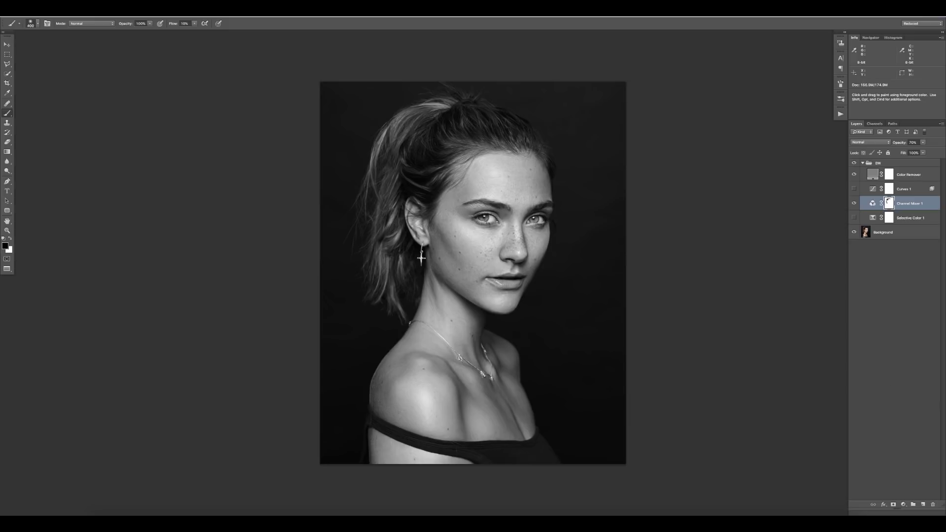
Add a Black & White adjustment layer and place it between the Channel Mixer and Selective Color layers.
{"action": "left_click", "coordinate": [903, 505]}
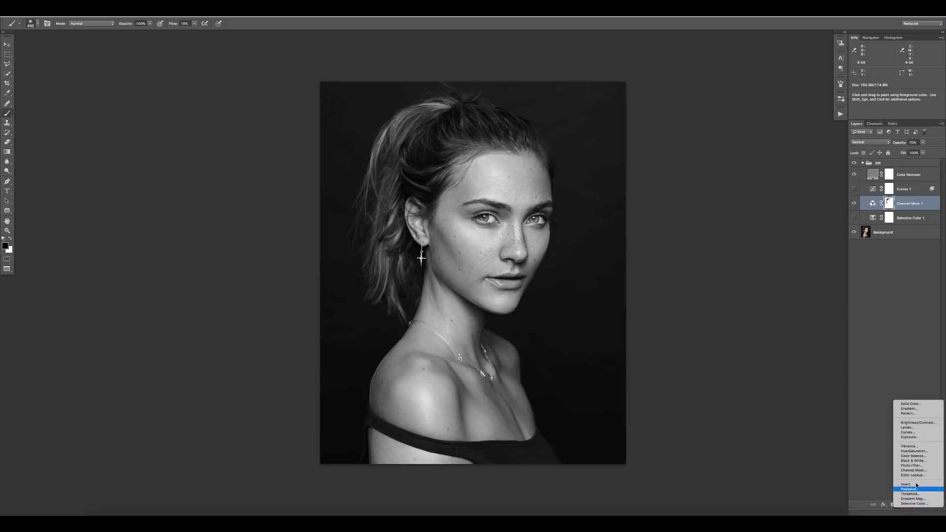
{"action": "left_click", "coordinate": [929, 462]}
{"action": "left_click_drag", "start_coordinate": [922, 209], "coordinate": [921, 222]}
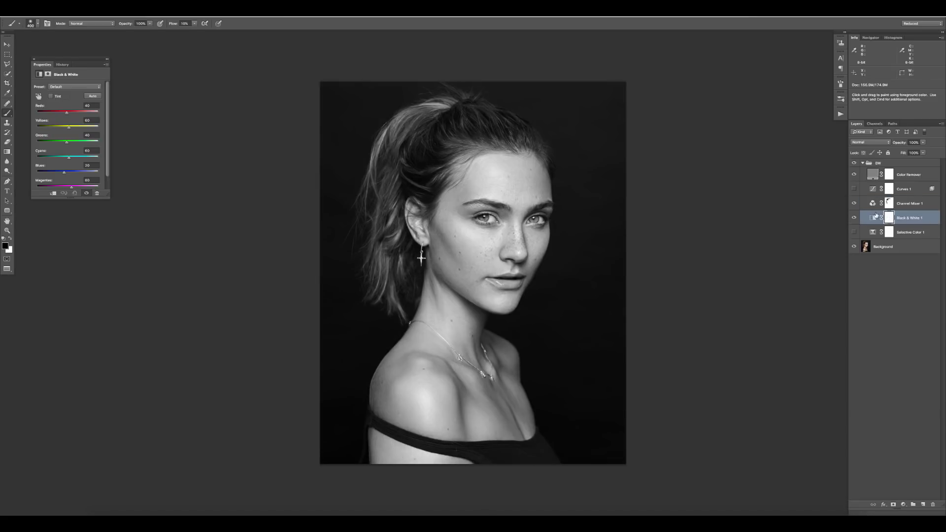
Compare the effects of the Color Remover, Channel Mixer and Black & White layers by switching their visibility.
{"action": "left_click", "coordinate": [929, 207]}
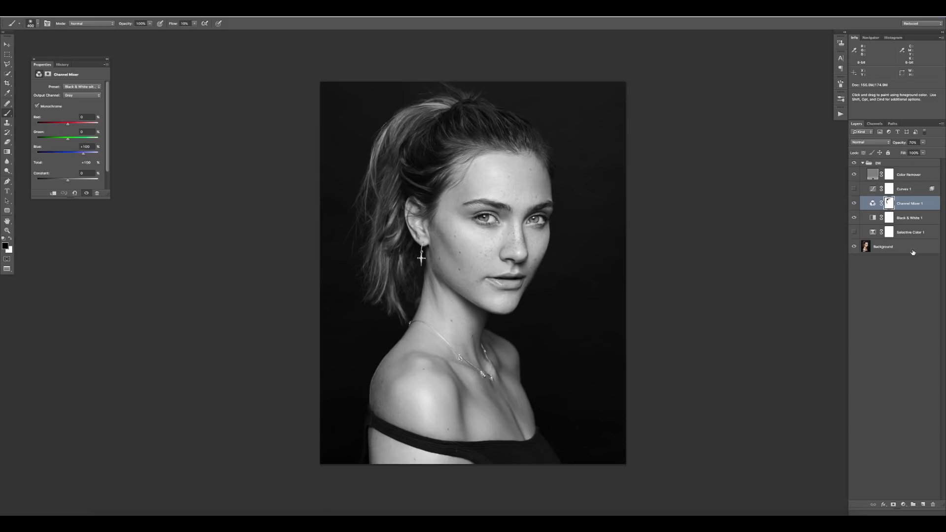
{"action": "left_click", "coordinate": [929, 217]}
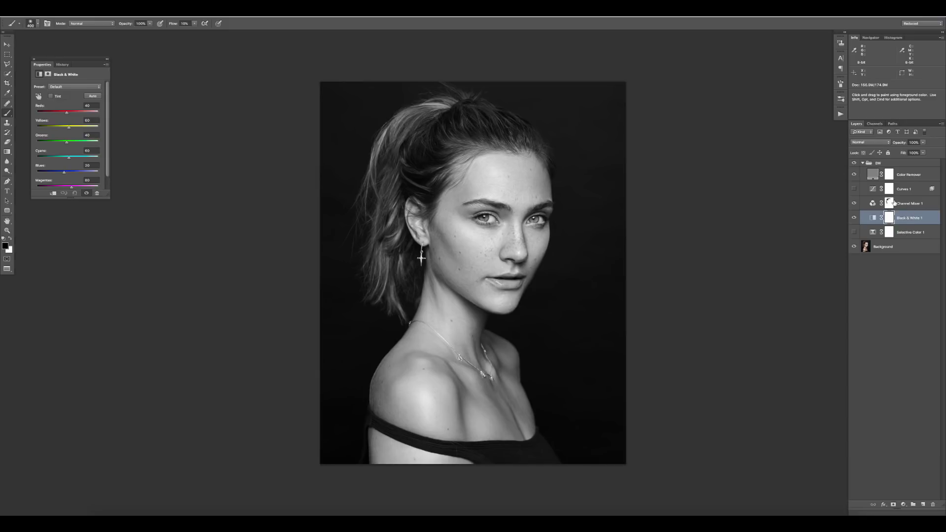
{"action": "left_click", "coordinate": [854, 175]}
{"action": "left_click", "coordinate": [854, 203]}
{"action": "left_click", "coordinate": [855, 217]}
{"action": "left_click", "coordinate": [856, 218]}
{"action": "left_click", "coordinate": [855, 217]}
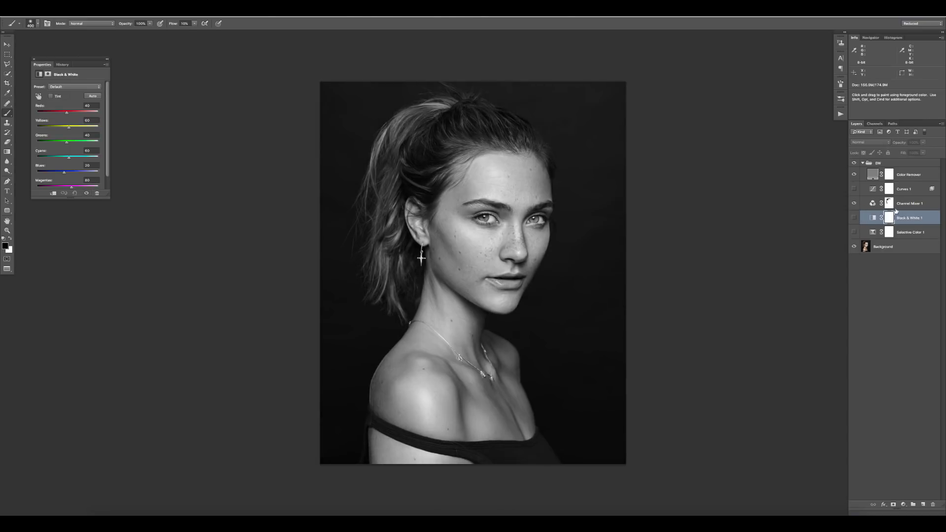
{"action": "left_click", "coordinate": [854, 218]}
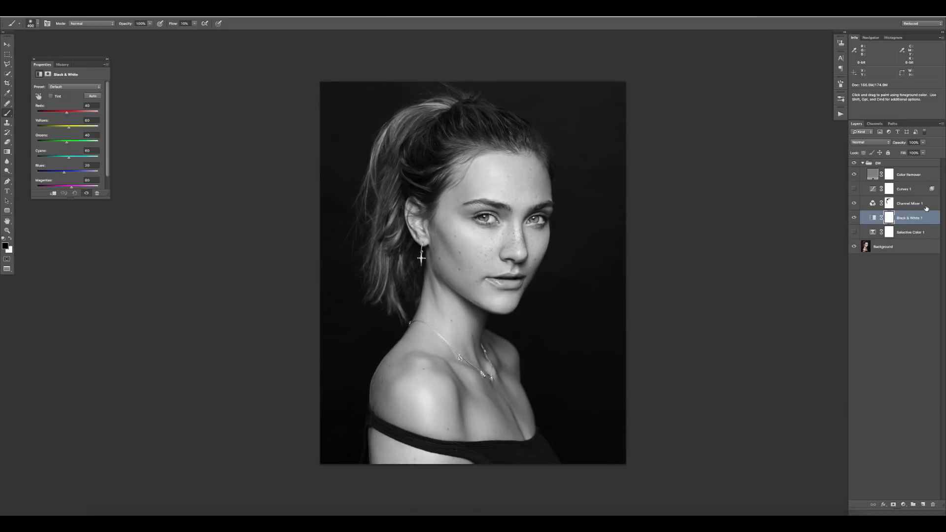
Set the Black & White layer's blend mode to Luminosity and lower its Reds to about 5 and Yellows to about 38.
{"action": "left_click", "coordinate": [926, 207]}
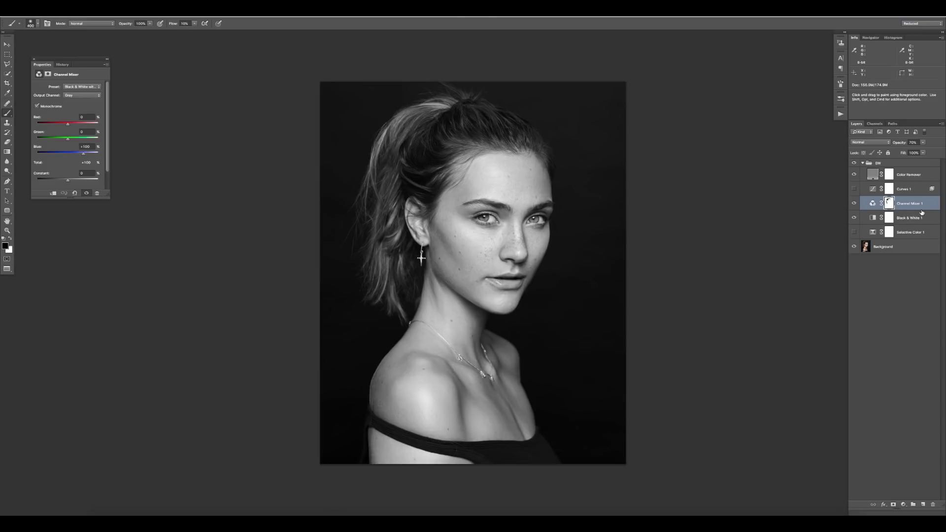
{"action": "left_click", "coordinate": [926, 219]}
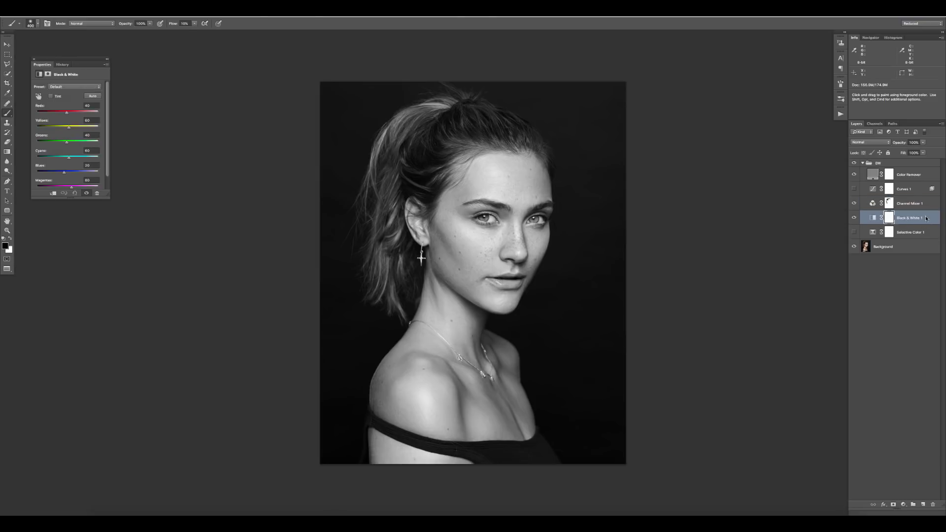
{"action": "left_click", "coordinate": [879, 143]}
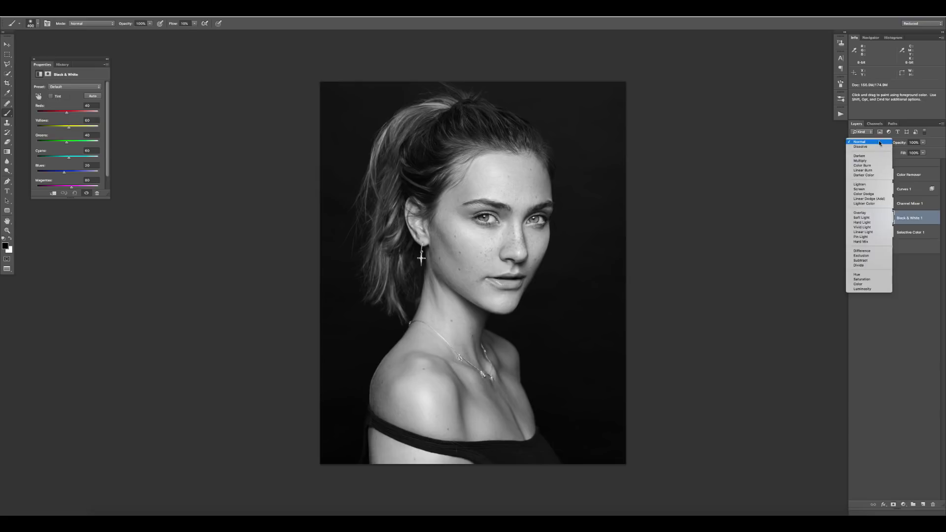
{"action": "left_click", "coordinate": [871, 288]}
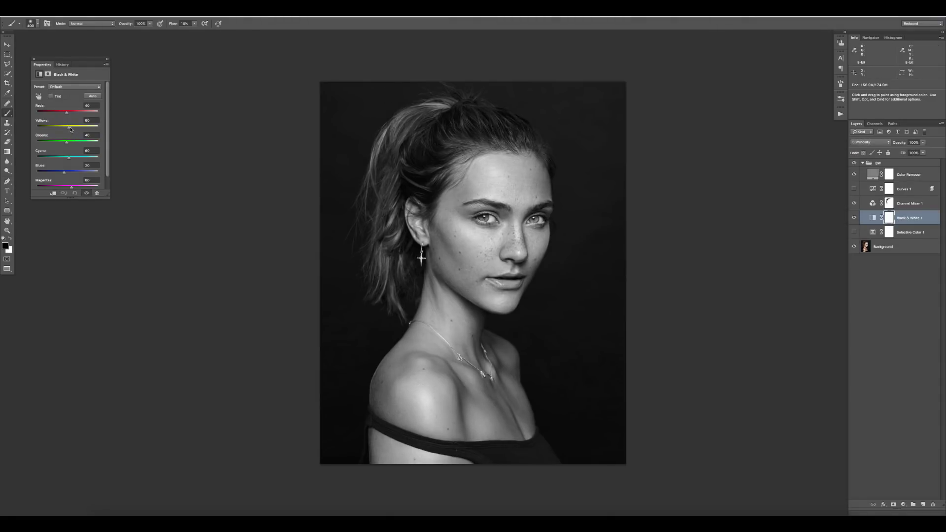
{"action": "mouse_move", "coordinate": [70, 129]}
{"action": "left_mouse_down"}
{"action": "mouse_move", "coordinate": [83, 130]}
{"action": "mouse_move", "coordinate": [55, 131]}
{"action": "mouse_move", "coordinate": [67, 132]}
{"action": "mouse_move", "coordinate": [63, 115]}
{"action": "left_mouse_up"}
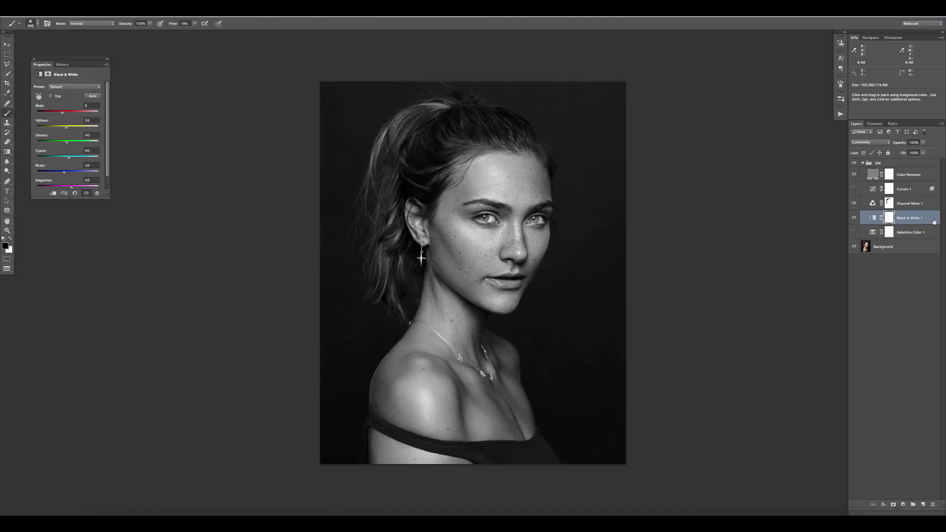
In the Black & White layer's blending options, split the Red channel's Underlying Layer shadow slider, its upper half ending at about 118.
{"action": "double_click", "coordinate": [933, 222]}
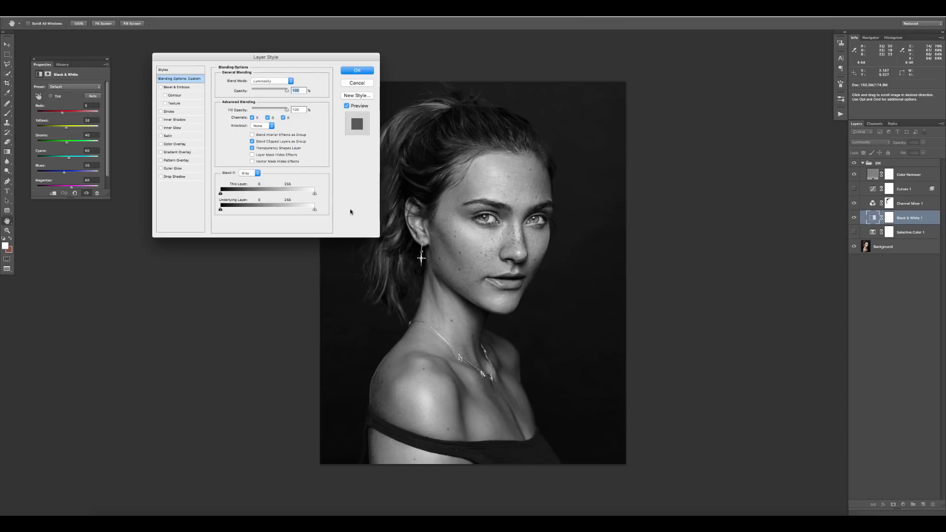
{"action": "mouse_move", "coordinate": [221, 209]}
{"action": "left_mouse_down"}
{"action": "mouse_move", "coordinate": [233, 212]}
{"action": "mouse_move", "coordinate": [208, 213]}
{"action": "left_mouse_up"}
{"action": "left_click", "coordinate": [256, 173]}
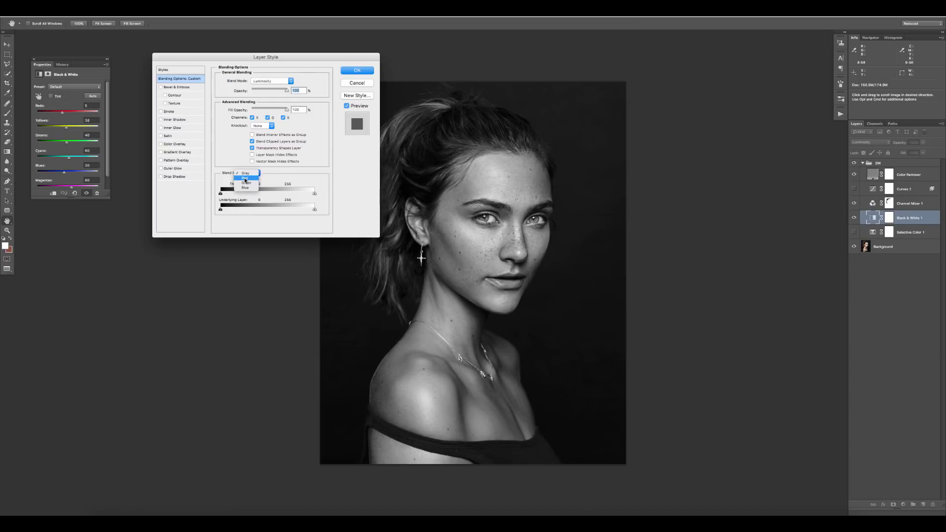
{"action": "left_click", "coordinate": [251, 179]}
{"action": "left_click_drag", "start_coordinate": [221, 211], "coordinate": [265, 212]}
{"action": "key", "text": "alt"}
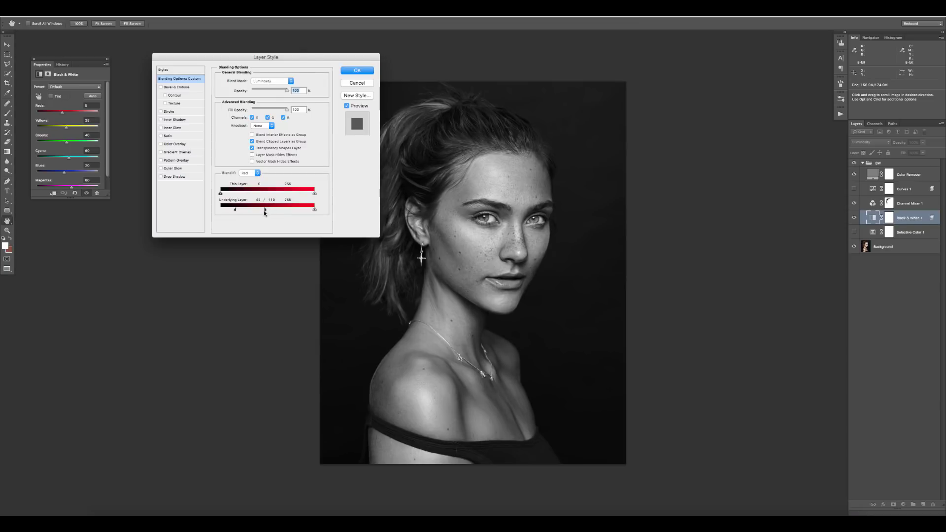
{"action": "left_click", "coordinate": [252, 174]}
{"action": "left_click", "coordinate": [246, 166]}
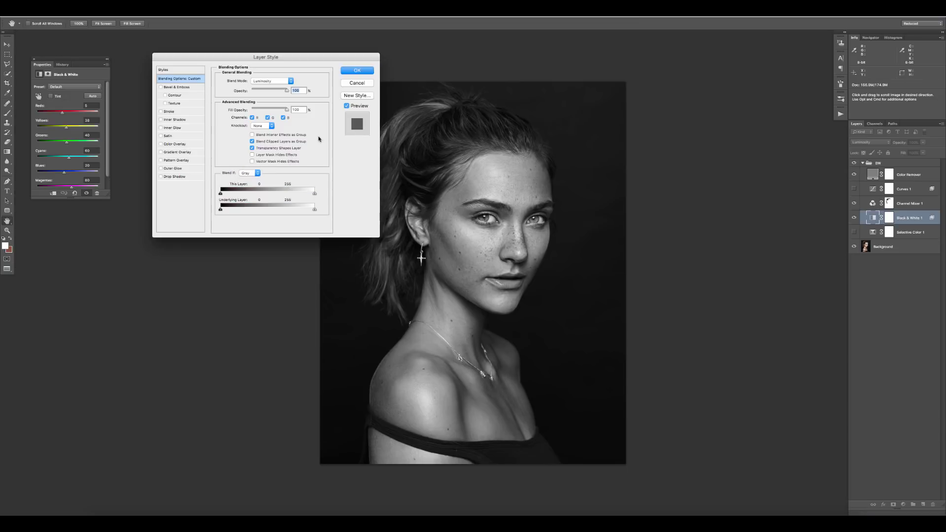
{"action": "left_click", "coordinate": [355, 72]}
{"action": "key", "text": "b"}
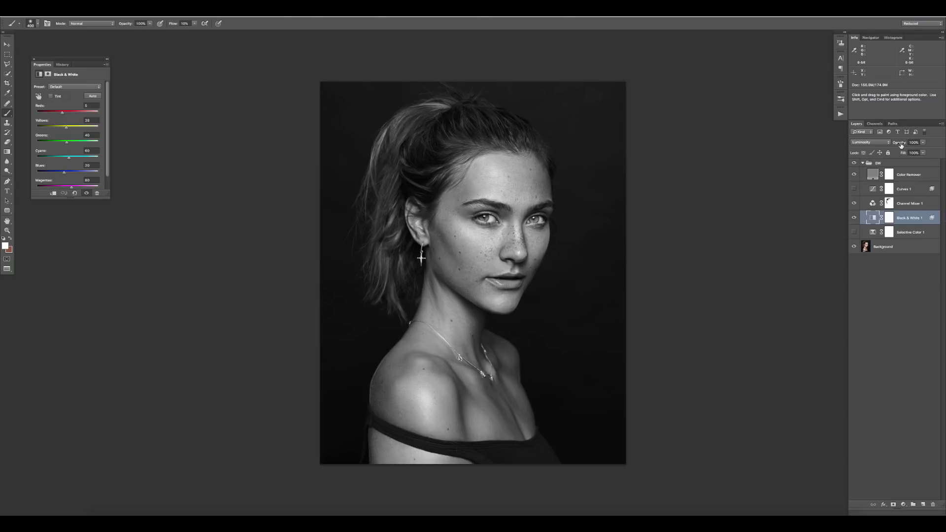
Lower the Black & White layer's opacity to about 93% and make the Selective Color layer visible.
{"action": "left_click_drag", "start_coordinate": [901, 143], "coordinate": [890, 147]}
{"action": "left_click", "coordinate": [854, 233]}
{"action": "left_click", "coordinate": [854, 234]}
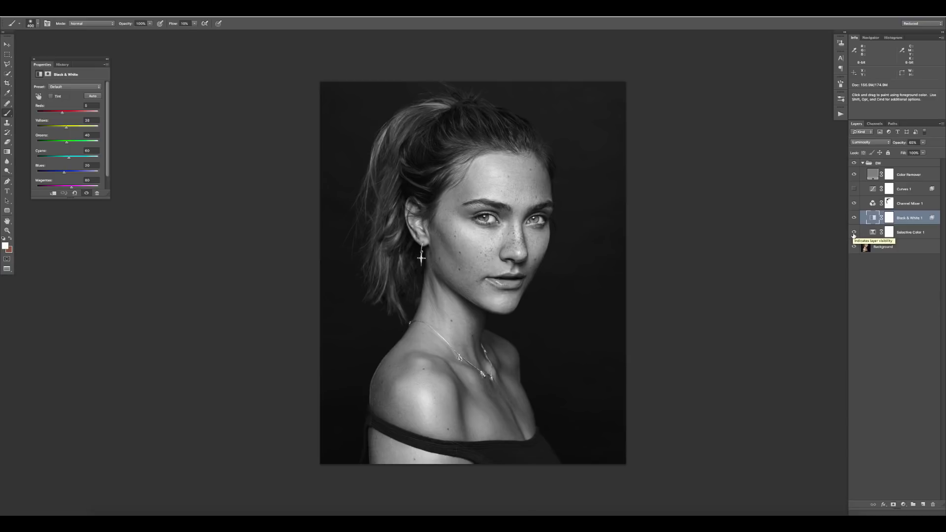
Add a Curves adjustment layer above the Channel Mixer layer and raise the middle of its curve slightly.
{"action": "left_click", "coordinate": [929, 204]}
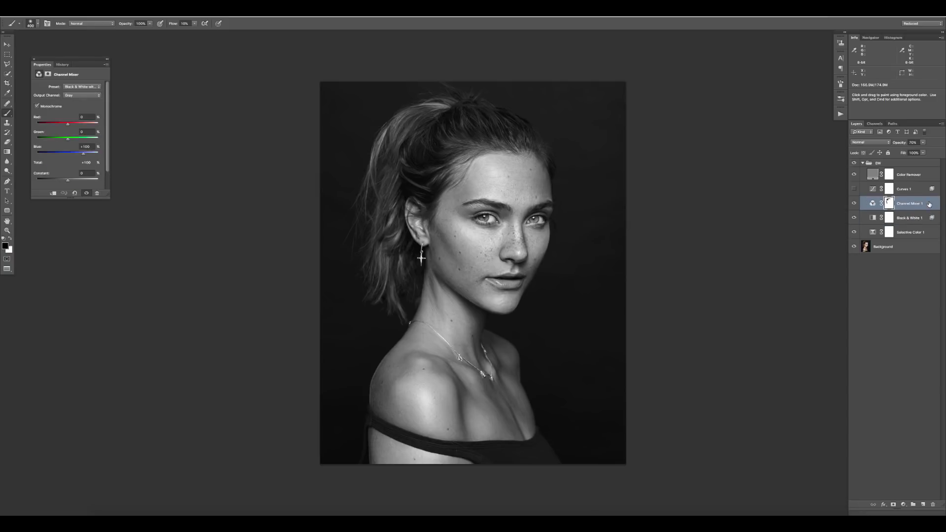
{"action": "left_click", "coordinate": [904, 505]}
{"action": "left_click", "coordinate": [777, 397]}
{"action": "left_click", "coordinate": [74, 126]}
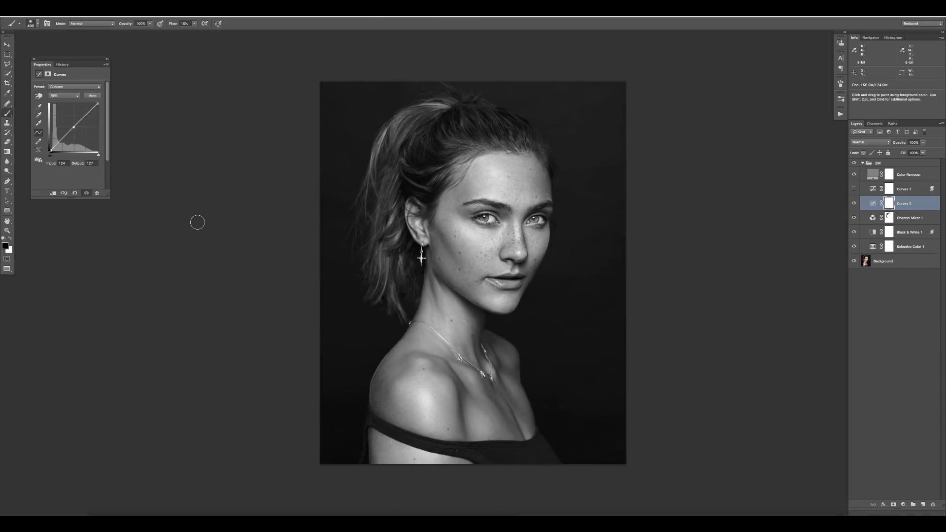
{"action": "key", "text": "Up"}
{"action": "key", "text": "Up"}
{"action": "left_click", "coordinate": [34, 60]}
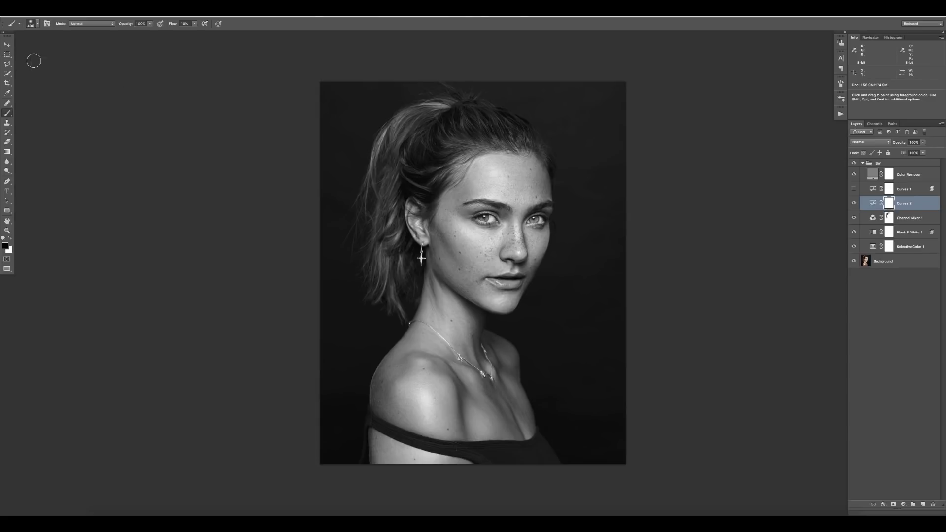
Group the Channel Mixer and Black & White layers, name the group Intense, and lower its opacity to about 90%.
{"action": "left_click", "coordinate": [916, 224]}
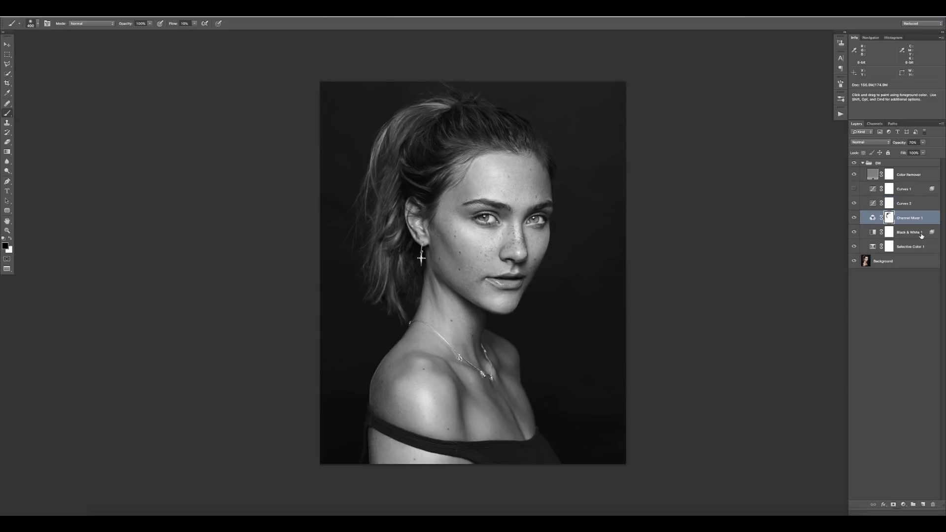
{"action": "left_click", "coordinate": [921, 236], "text": "shift"}
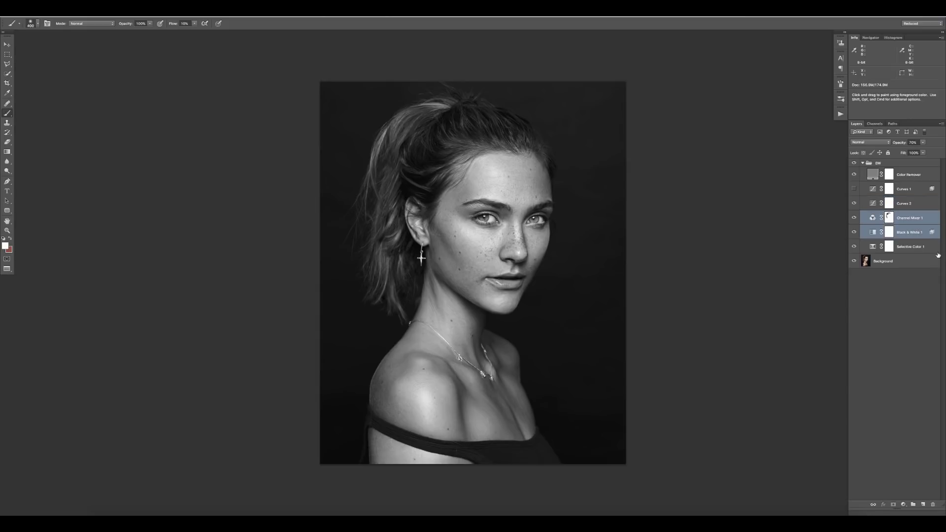
{"action": "key", "text": "super+g"}
{"action": "double_click", "coordinate": [887, 215]}
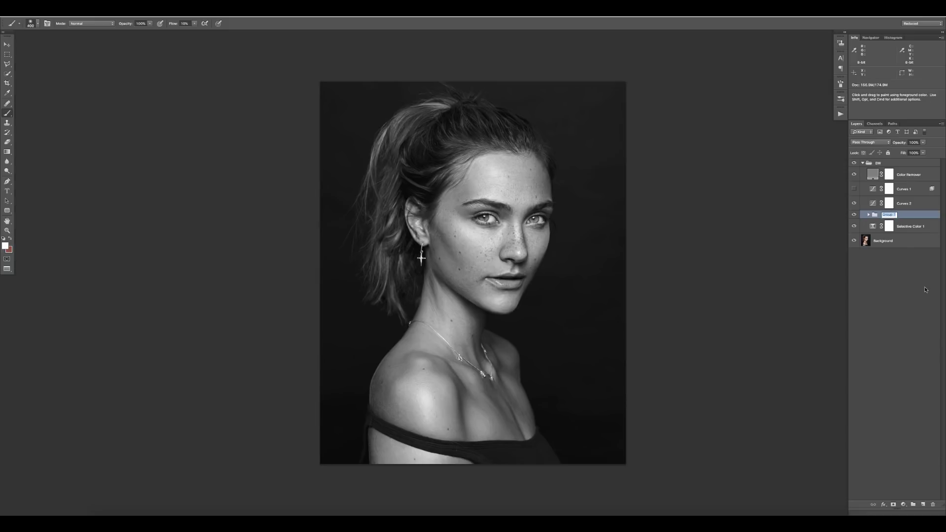
{"action": "key", "text": "Return"}
{"action": "left_click_drag", "start_coordinate": [899, 145], "coordinate": [895, 145]}
{"action": "key", "text": "Return"}
Compare the Intense group with the two Curves layers by switching their visibility, leaving both Curves layers hidden.
{"action": "left_click", "coordinate": [854, 215]}
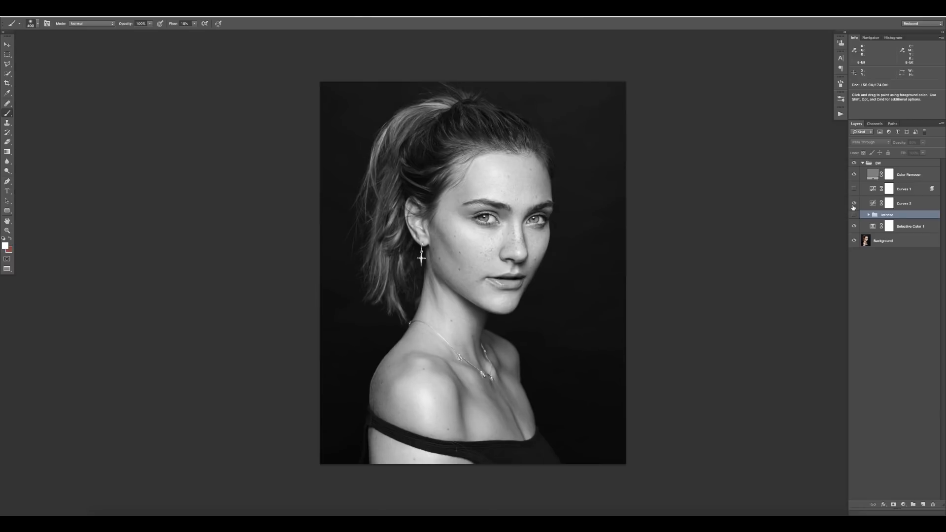
{"action": "left_click", "coordinate": [855, 189]}
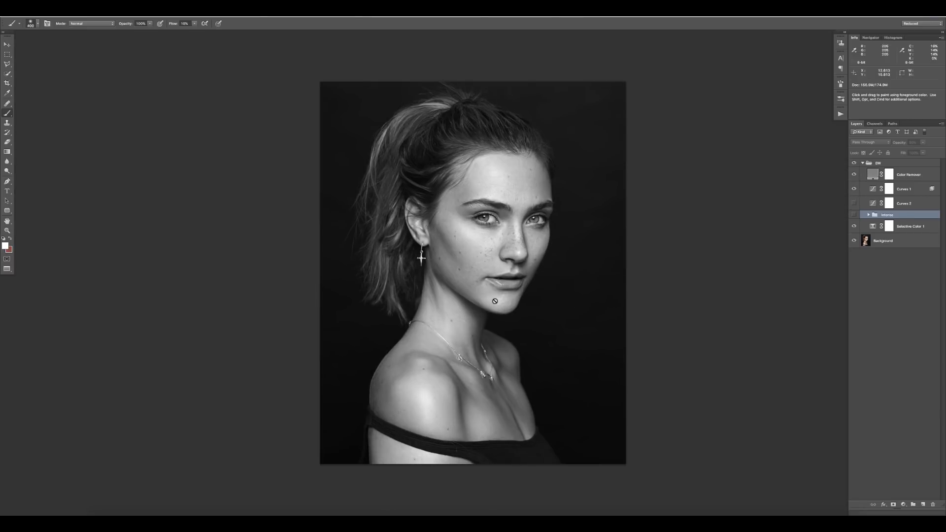
{"action": "left_click", "coordinate": [854, 189]}
{"action": "left_click", "coordinate": [855, 215]}
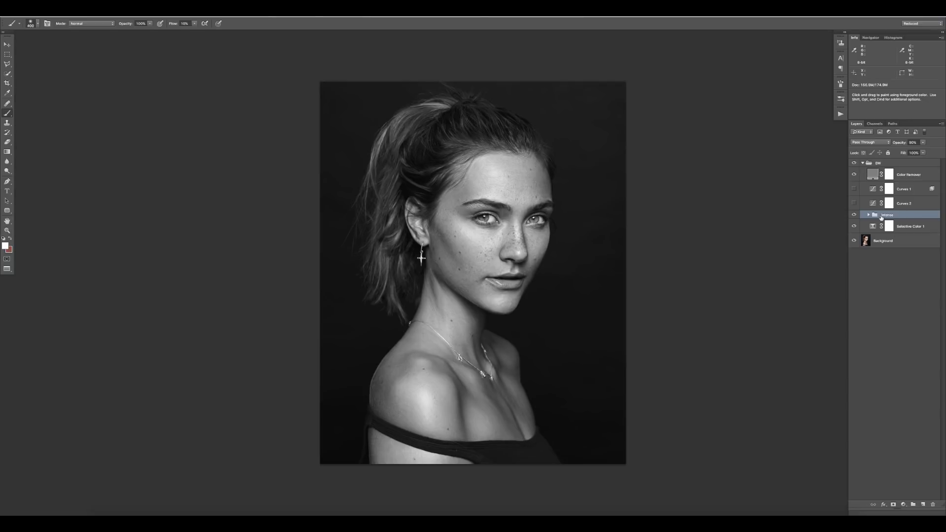
{"action": "left_click", "coordinate": [854, 216]}
{"action": "left_click", "coordinate": [854, 216]}
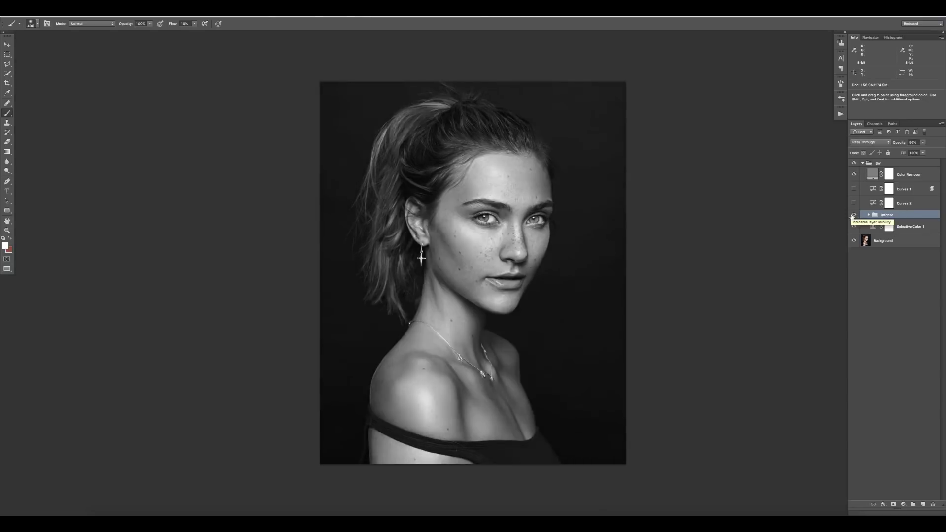